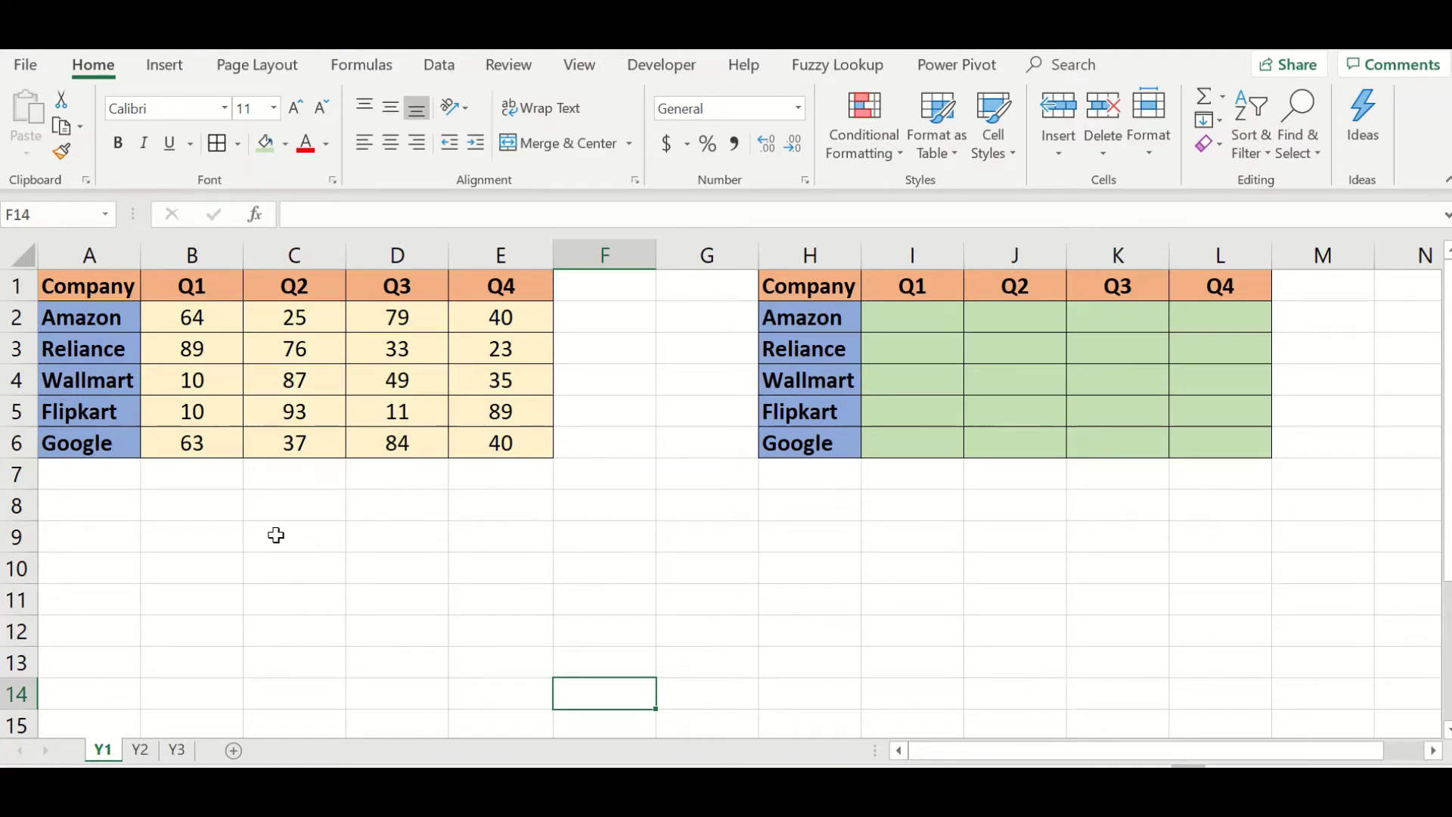
Review the quarterly company tables on sheets Y1, Y2 and Y3, ending back on Y1.
{"action": "left_click", "coordinate": [319, 502]}
{"action": "left_click", "coordinate": [121, 317]}
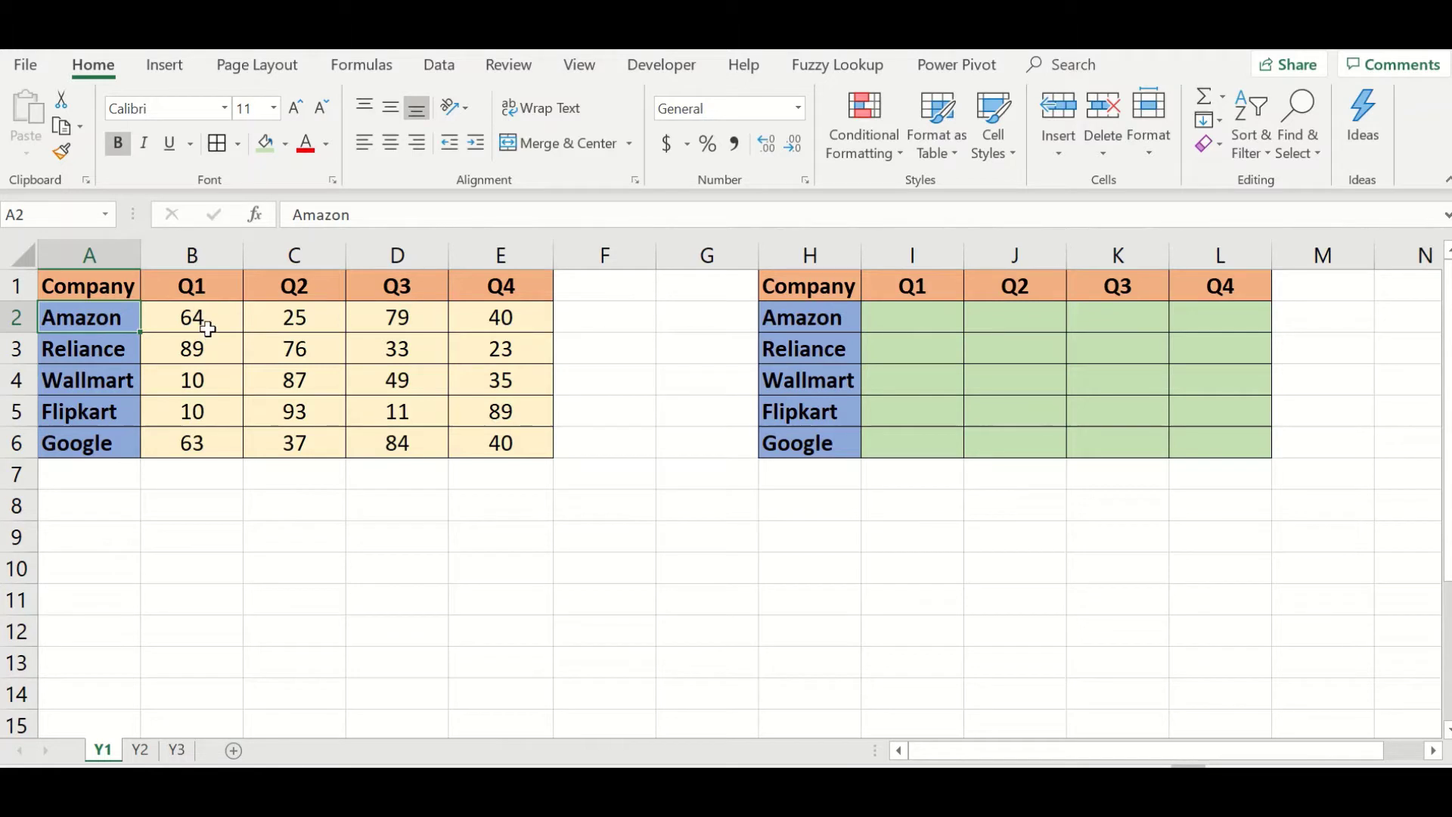
{"action": "left_click", "coordinate": [214, 452]}
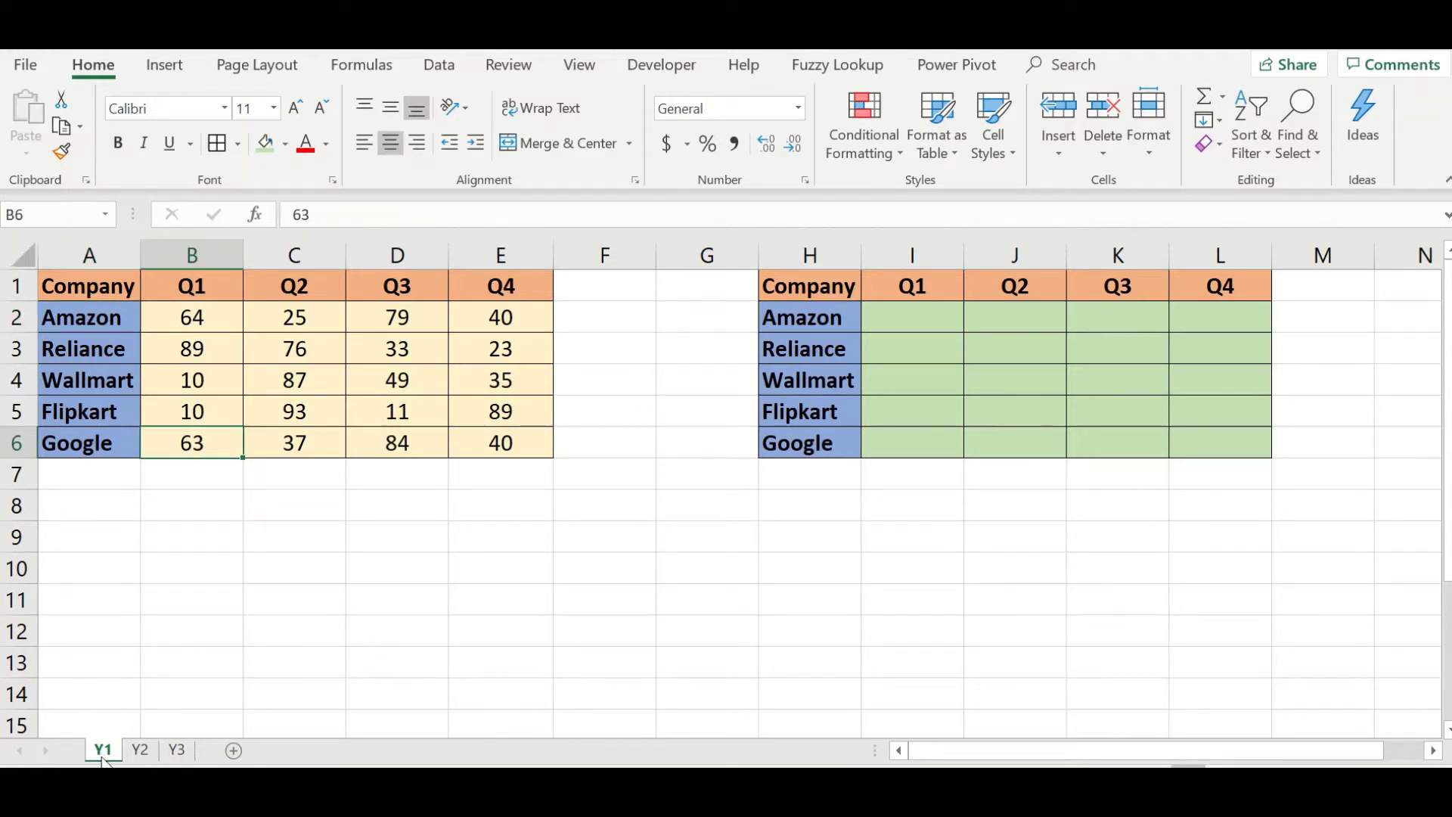
{"action": "left_click", "coordinate": [137, 755]}
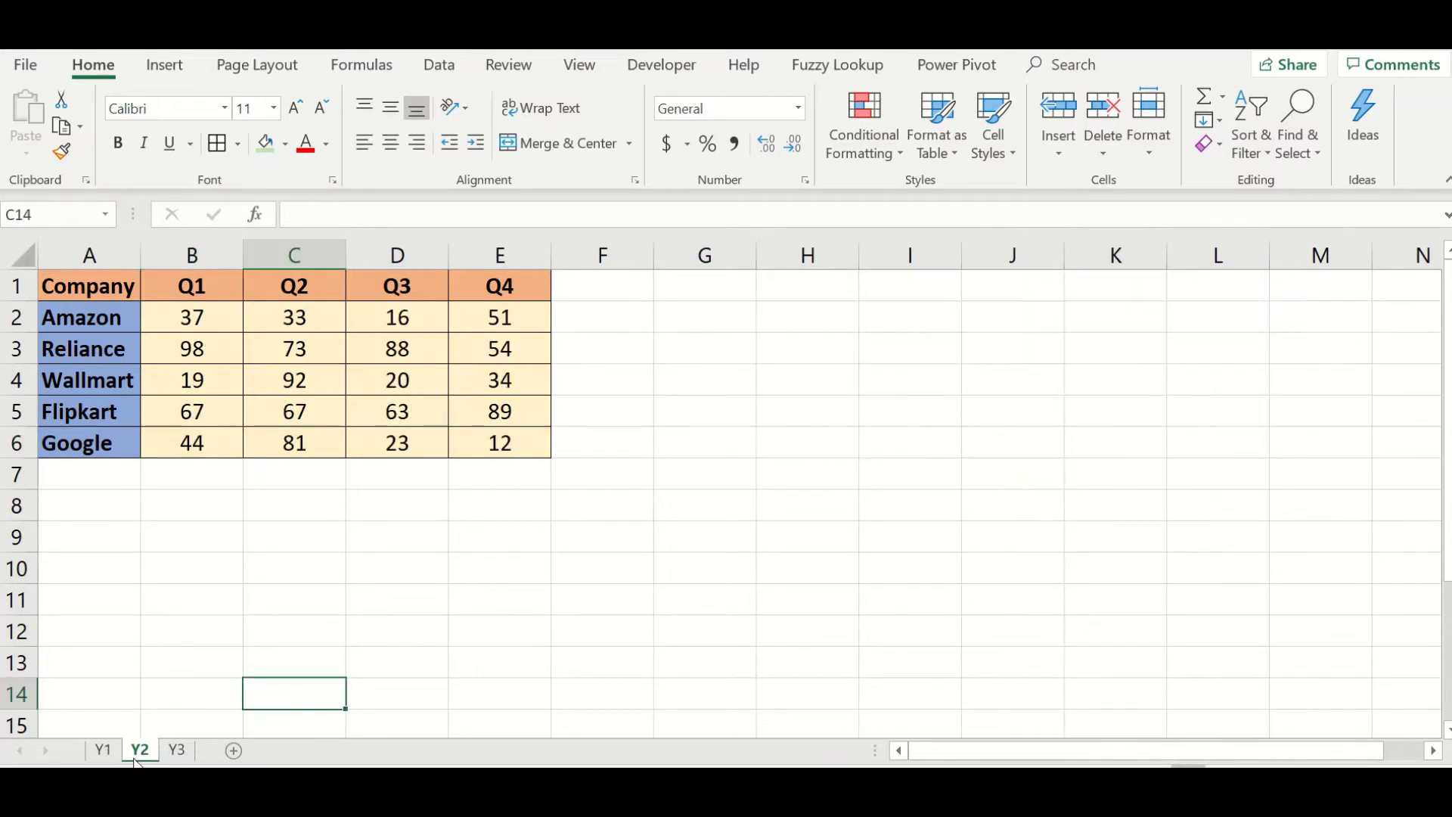
{"action": "left_click", "coordinate": [179, 752]}
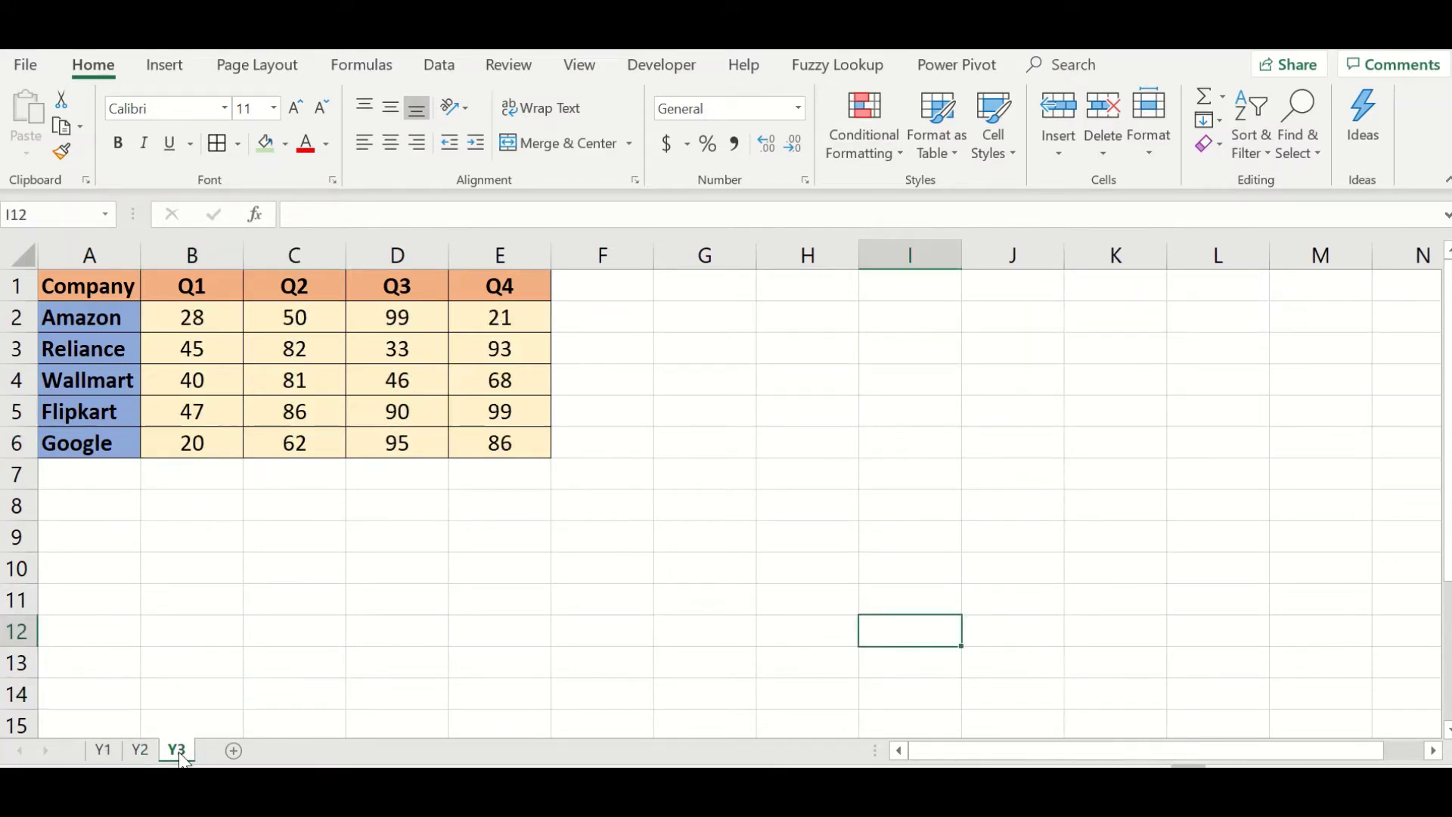
{"action": "left_click", "coordinate": [103, 750]}
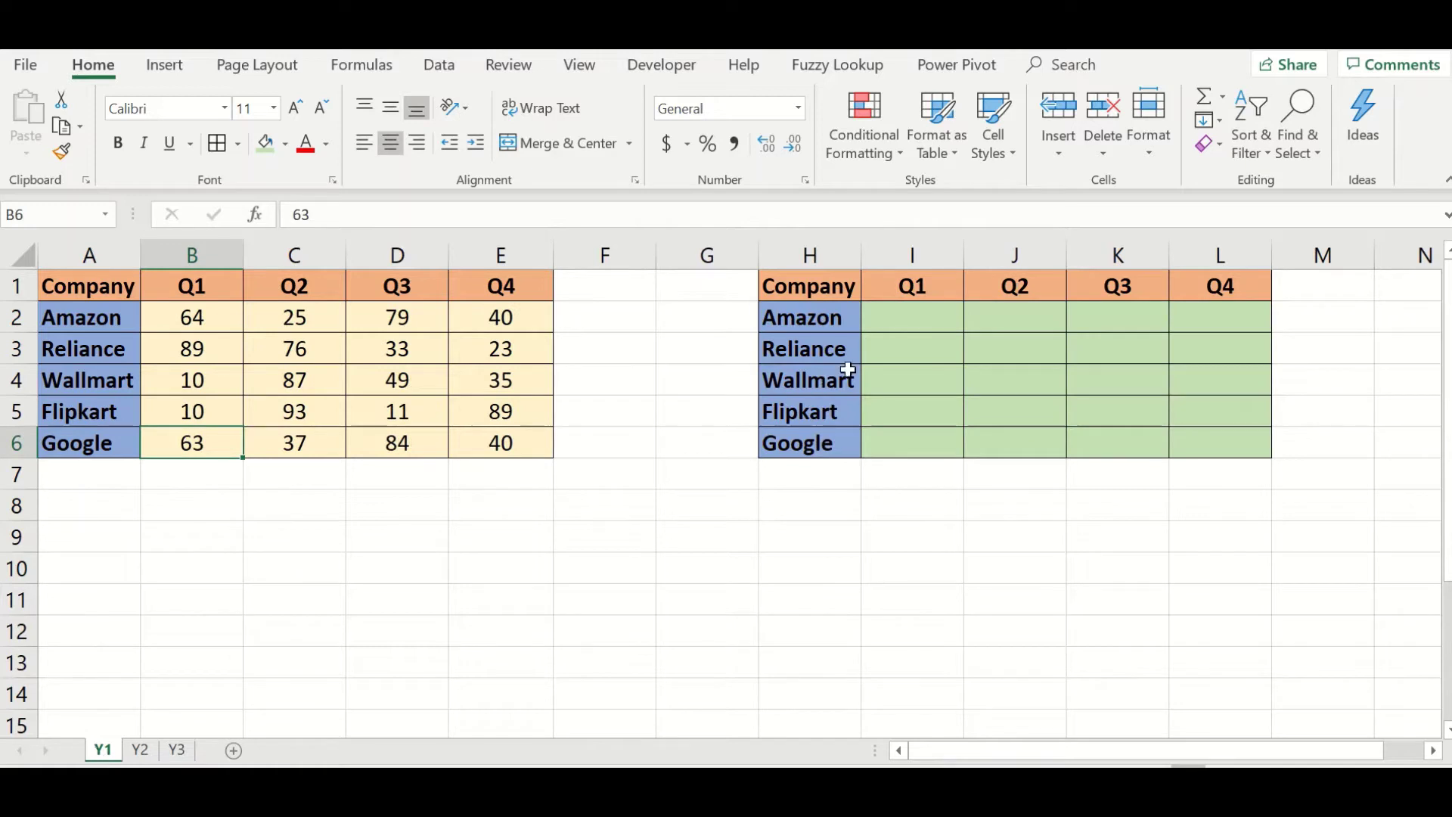
Add Amazon's Q1 values from all three sheets in cell I2 of Y1 with =B2+'Y2'!B2+'Y3'!B2.
{"action": "left_click", "coordinate": [886, 319]}
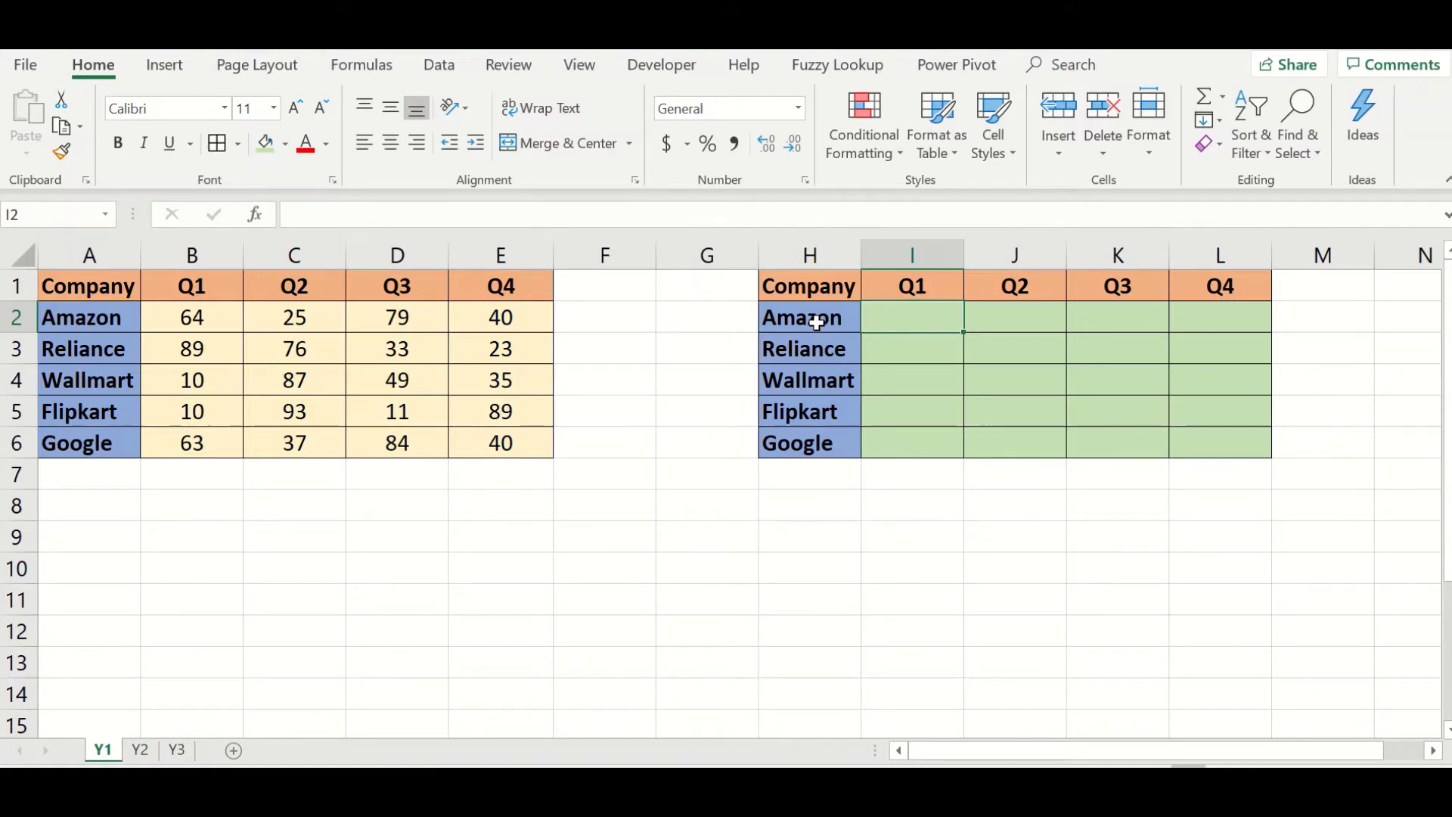
{"action": "left_click", "coordinate": [817, 322]}
{"action": "left_click", "coordinate": [907, 330]}
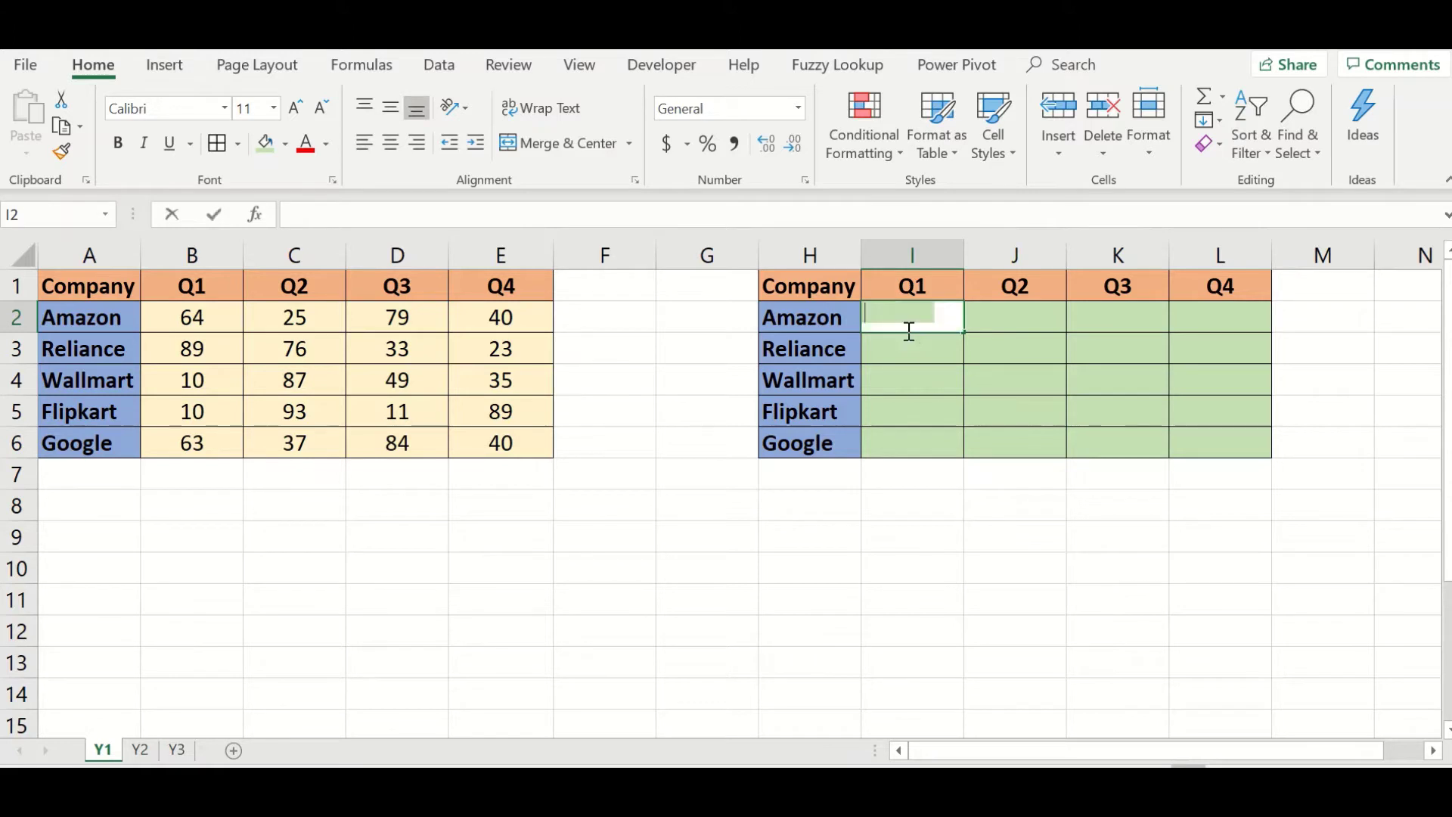
{"action": "type", "text": "="}
{"action": "left_click", "coordinate": [194, 317]}
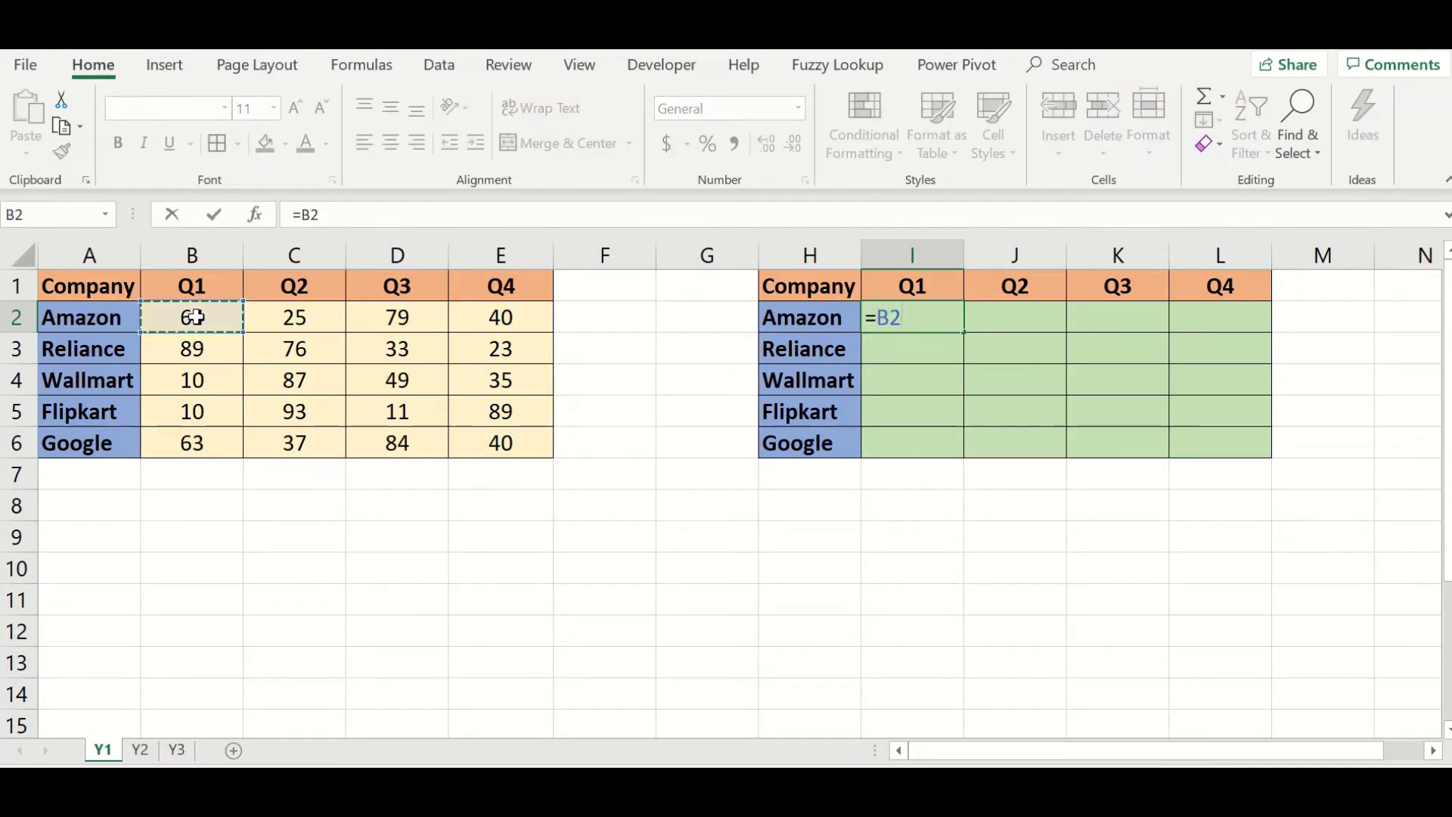
{"action": "type", "text": "+"}
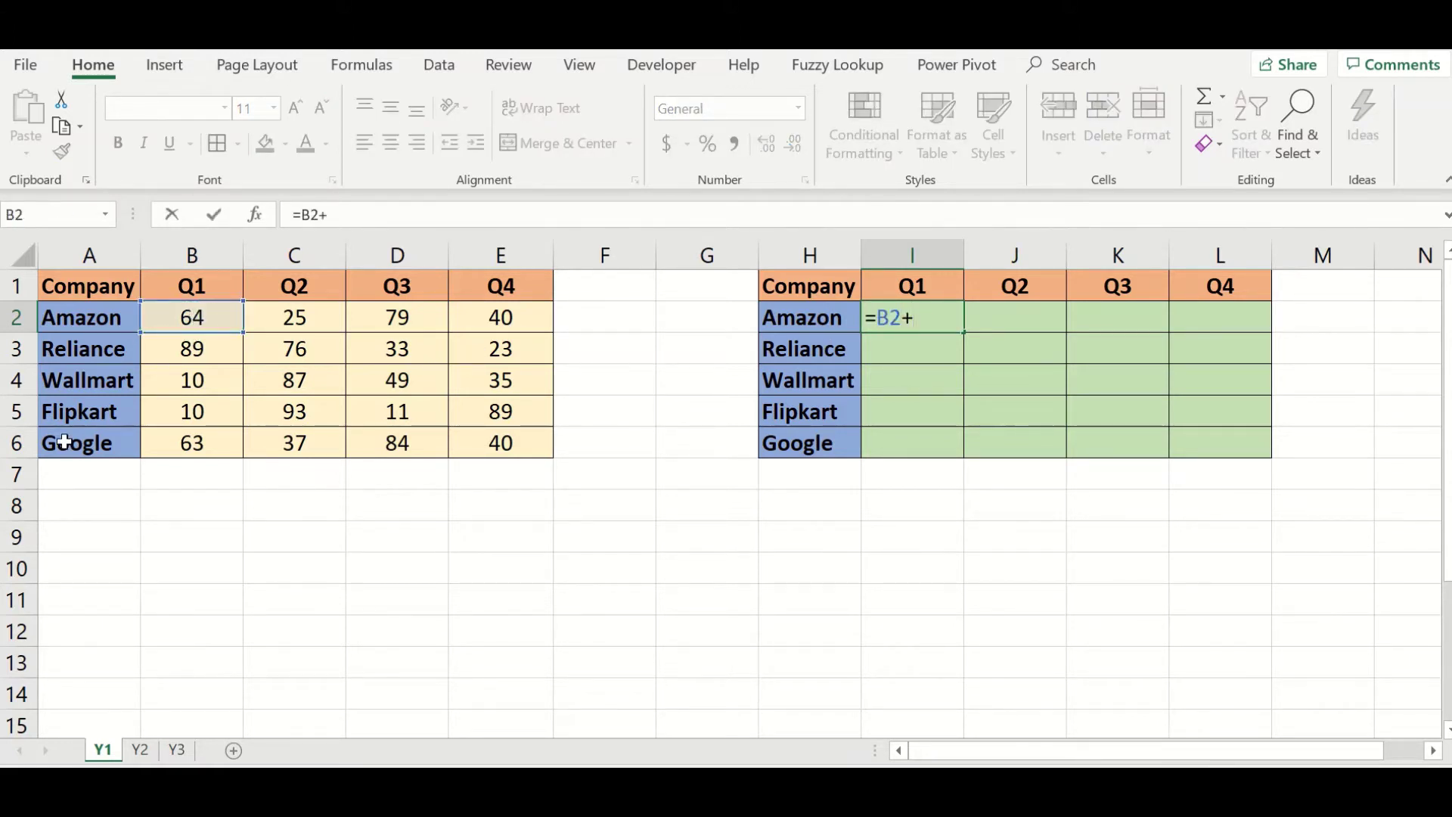
{"action": "left_click", "coordinate": [140, 750]}
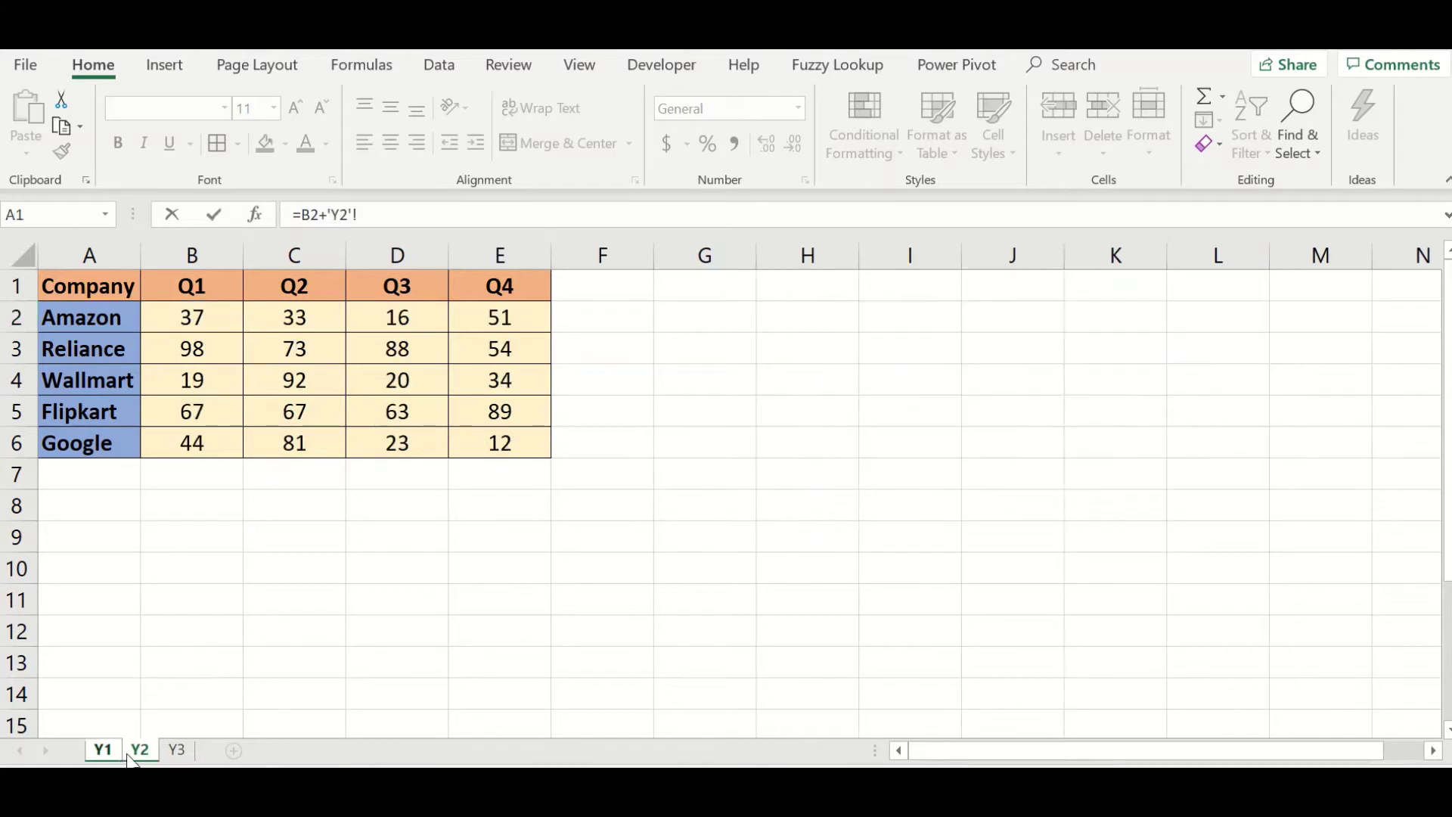
{"action": "left_click", "coordinate": [199, 319]}
{"action": "type", "text": "+"}
{"action": "left_click", "coordinate": [179, 751]}
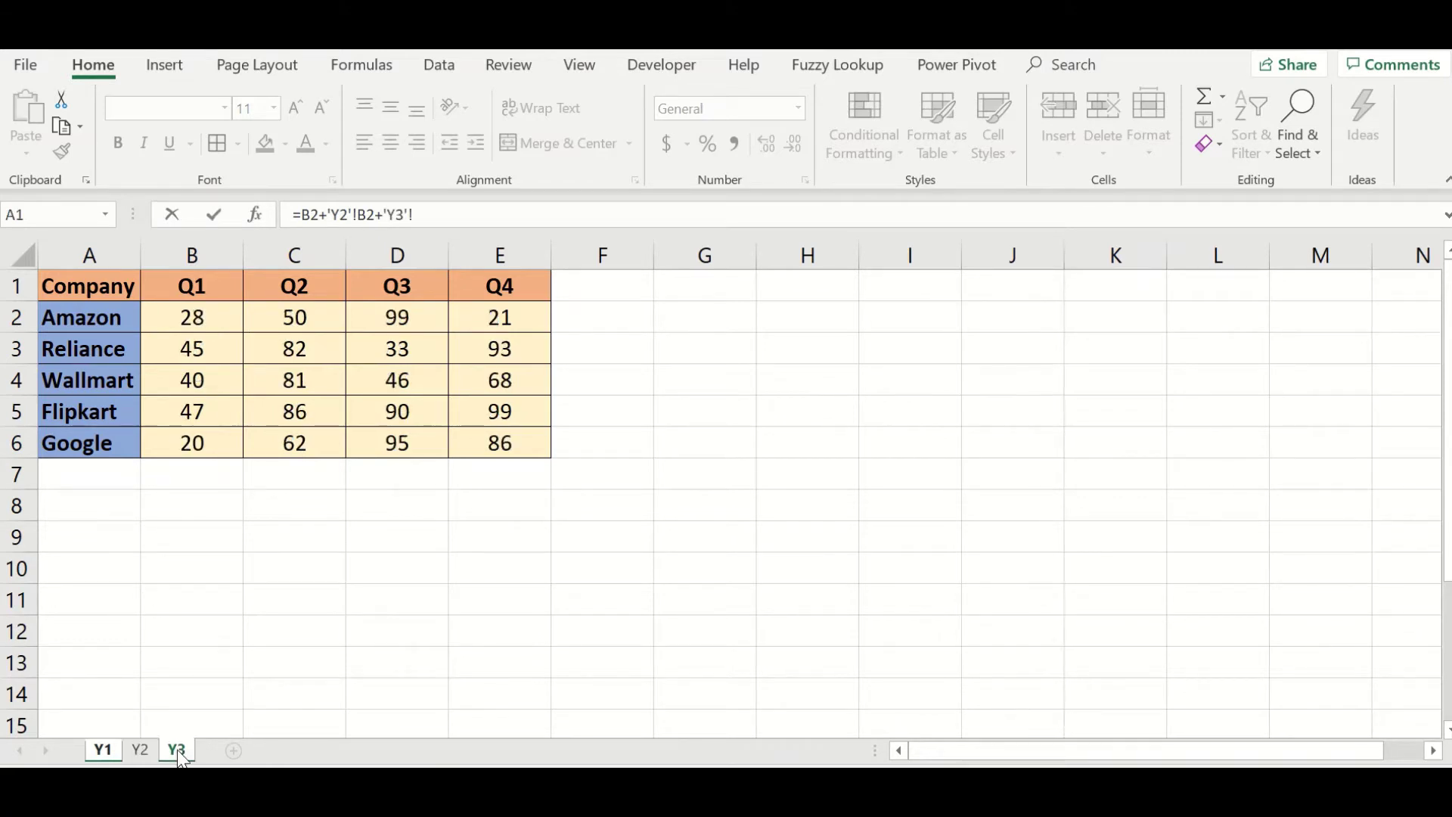
{"action": "left_click", "coordinate": [201, 323]}
{"action": "key", "text": "Return"}
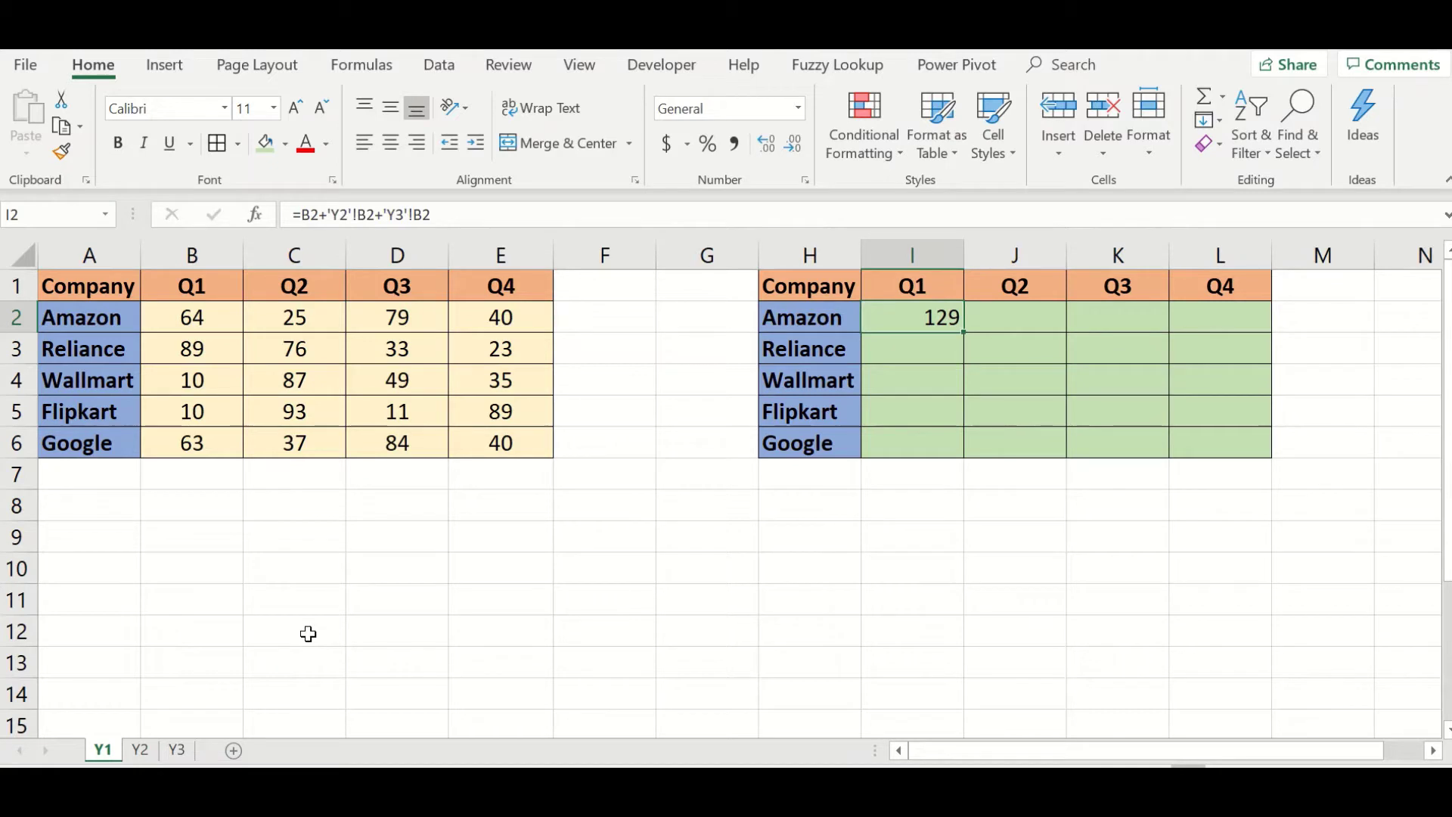
Replace the formula in cell I2 with the 3D reference =SUM('Y1:Y3'!B2).
{"action": "key", "text": "Delete"}
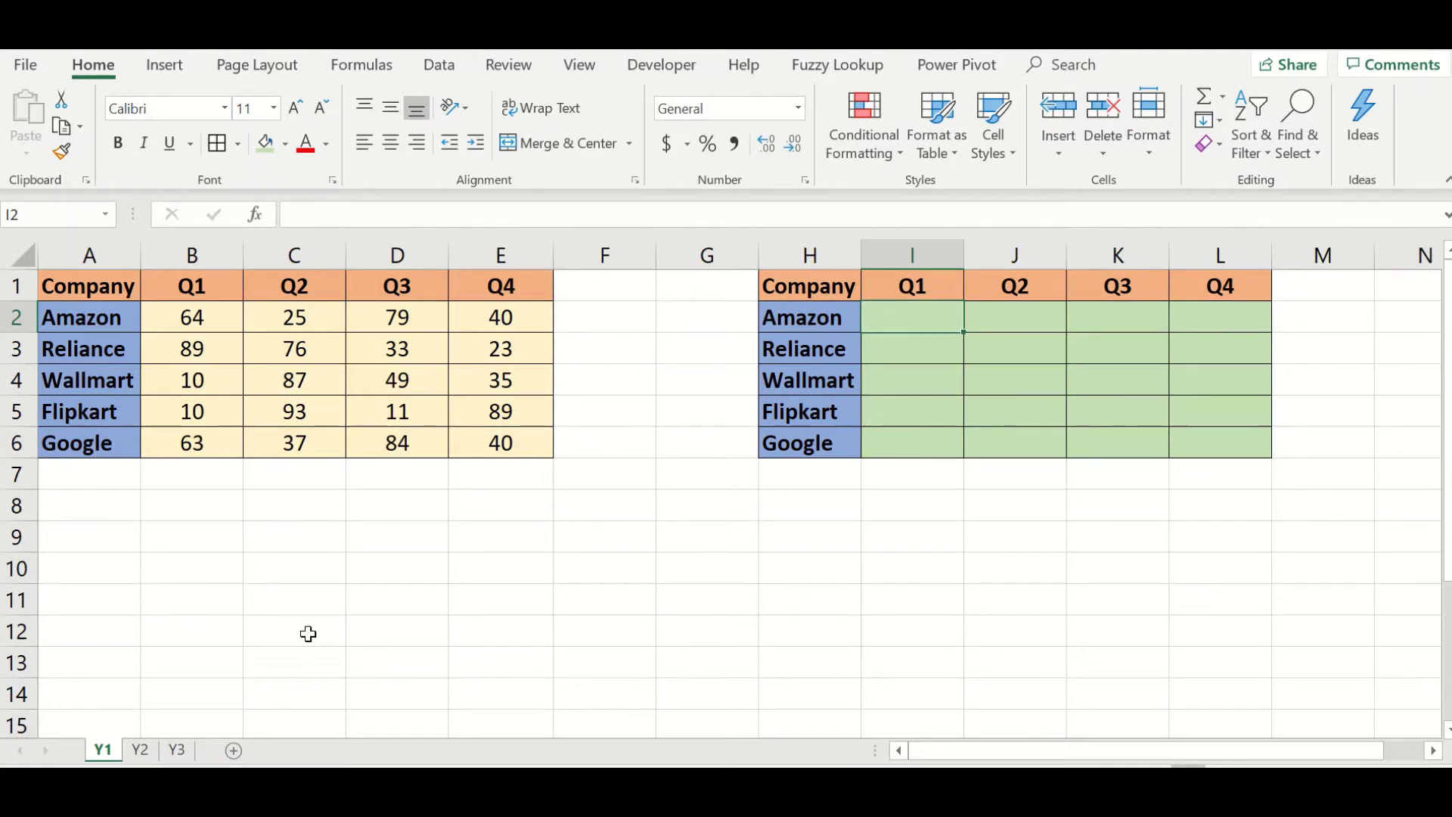
{"action": "type", "text": "="}
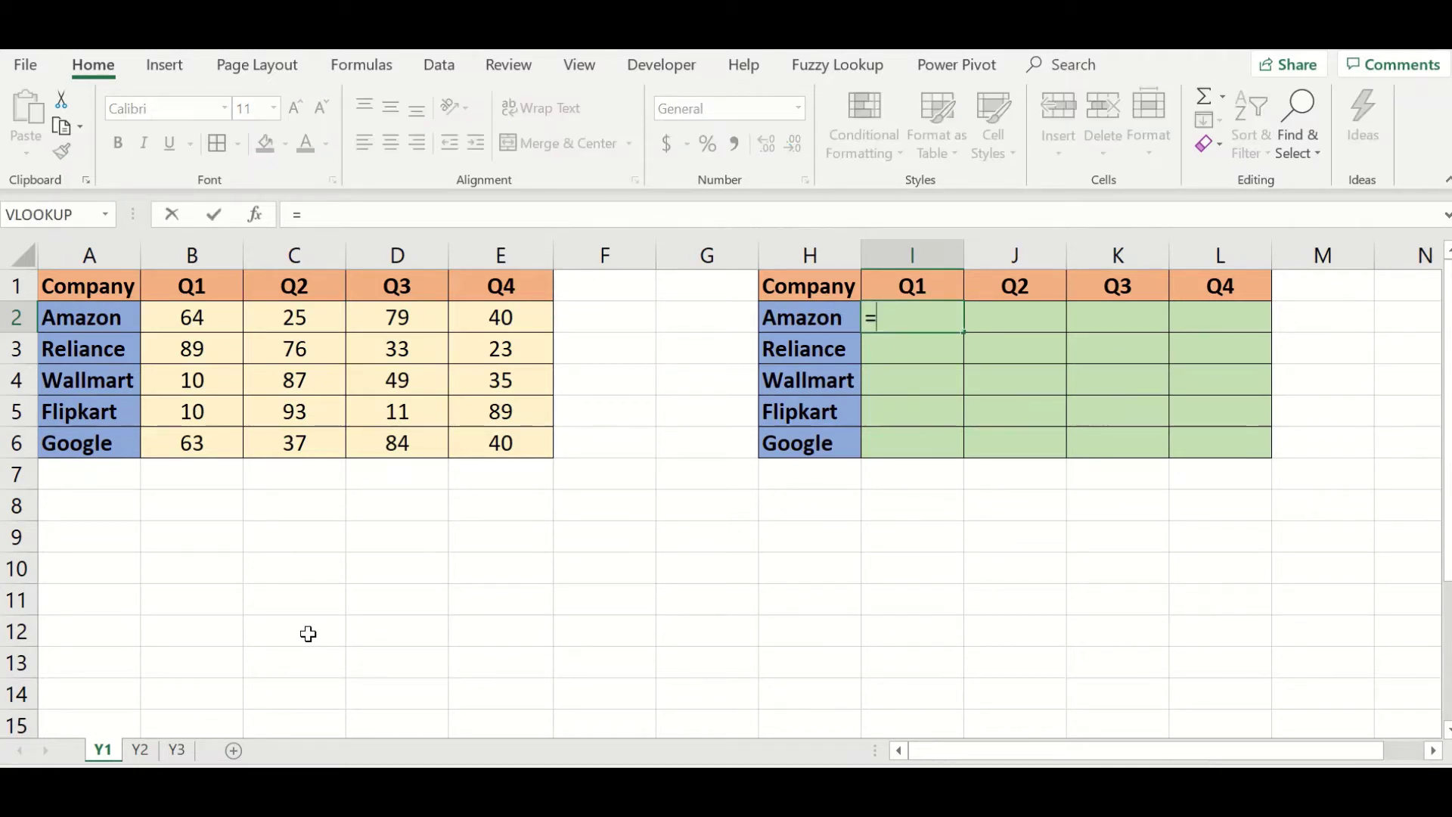
{"action": "type", "text": "sum"}
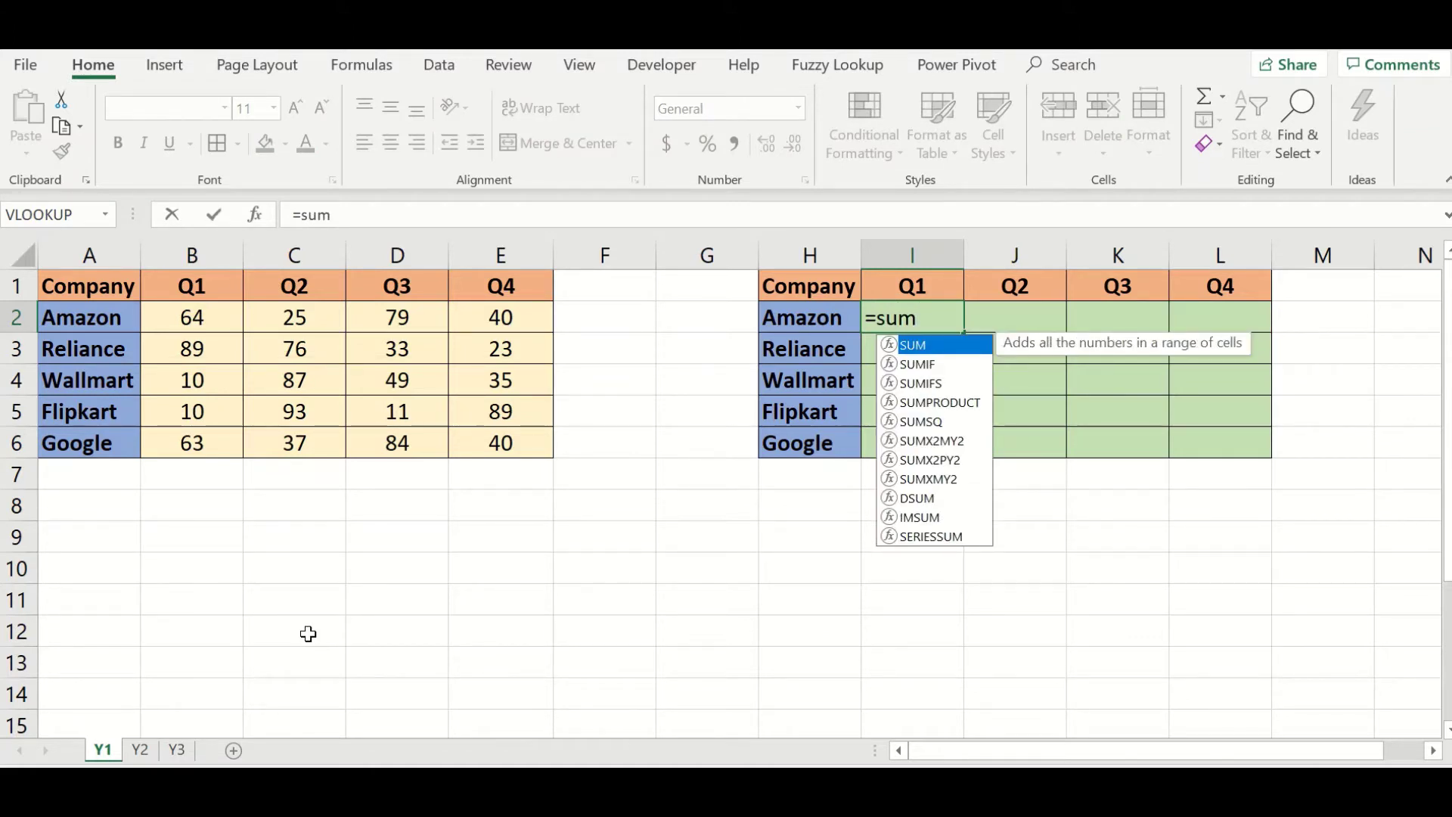
{"action": "type", "text": "("}
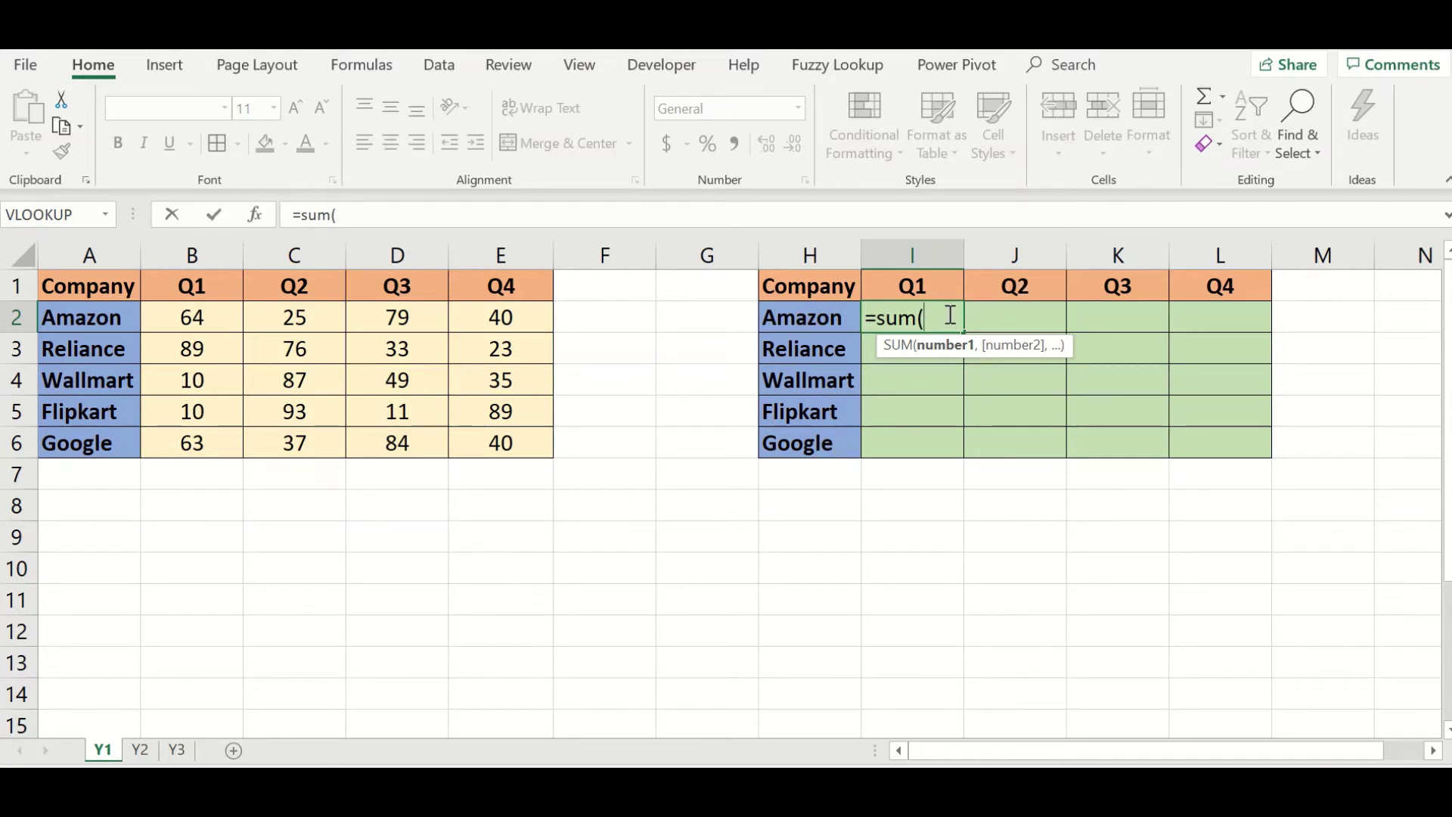
{"action": "left_click", "coordinate": [219, 318]}
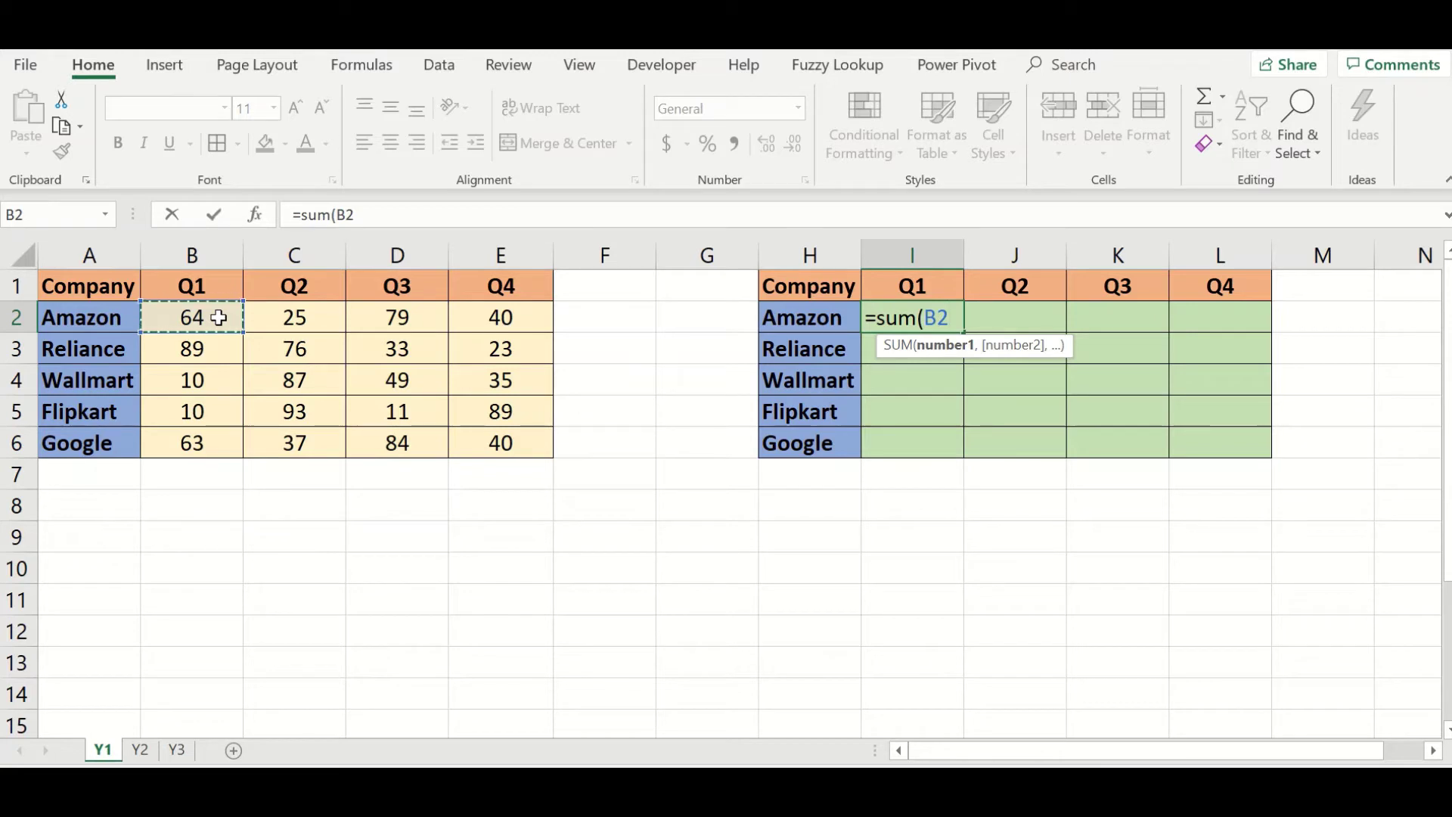
{"action": "left_click", "coordinate": [149, 751], "text": "shift"}
{"action": "left_click", "coordinate": [183, 753], "text": "shift"}
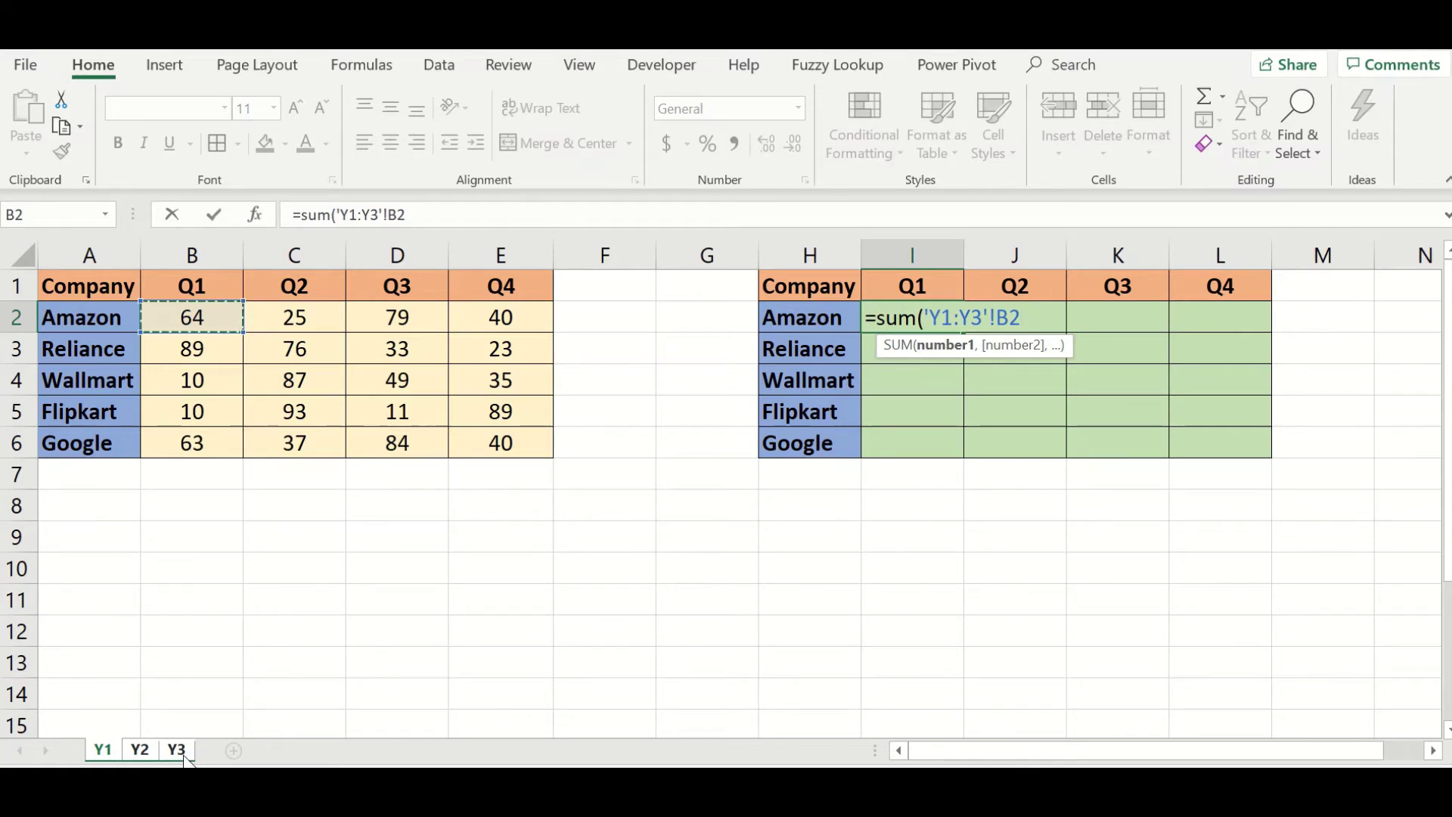
{"action": "type", "text": ")"}
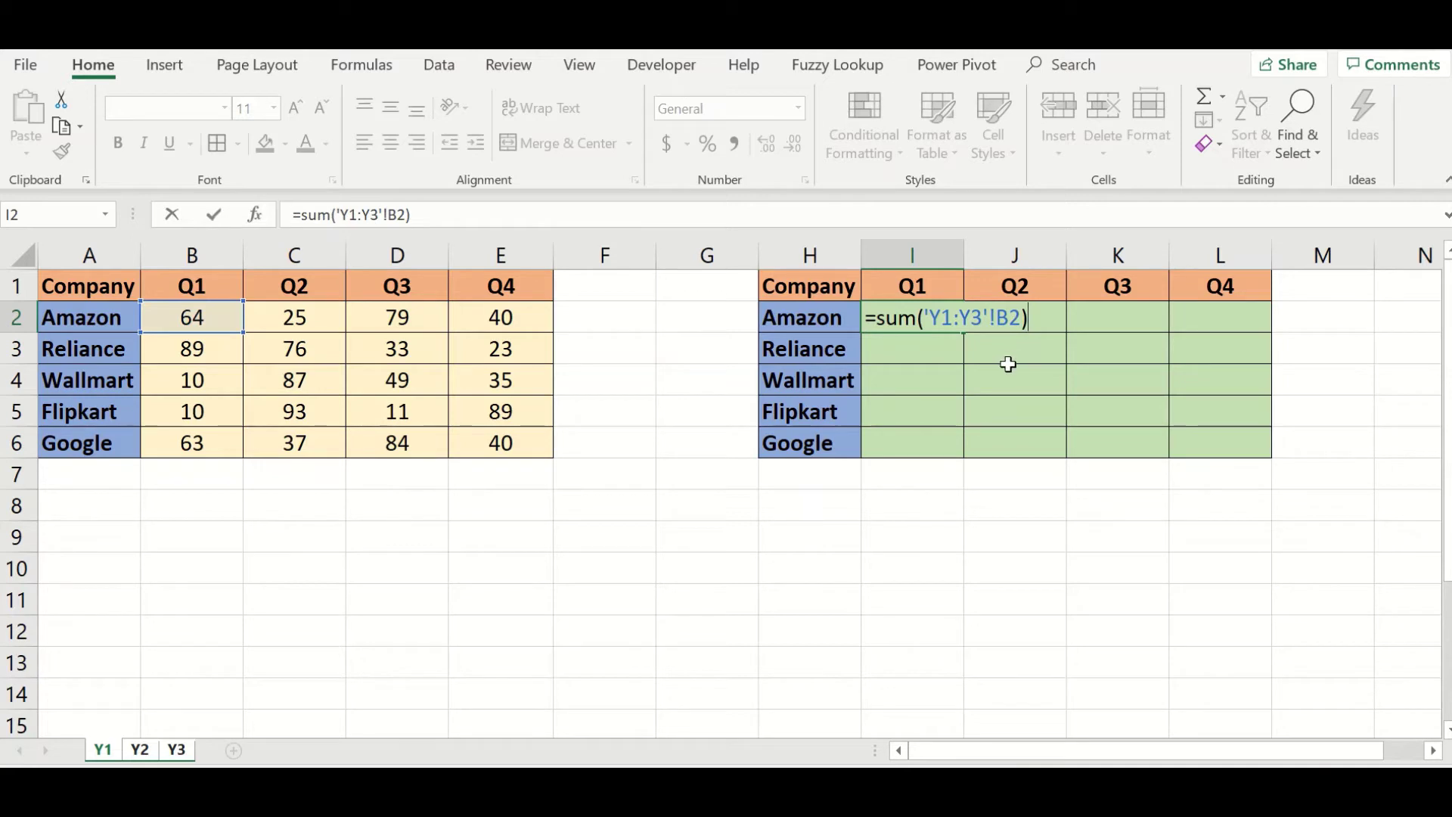
{"action": "key", "text": "Return"}
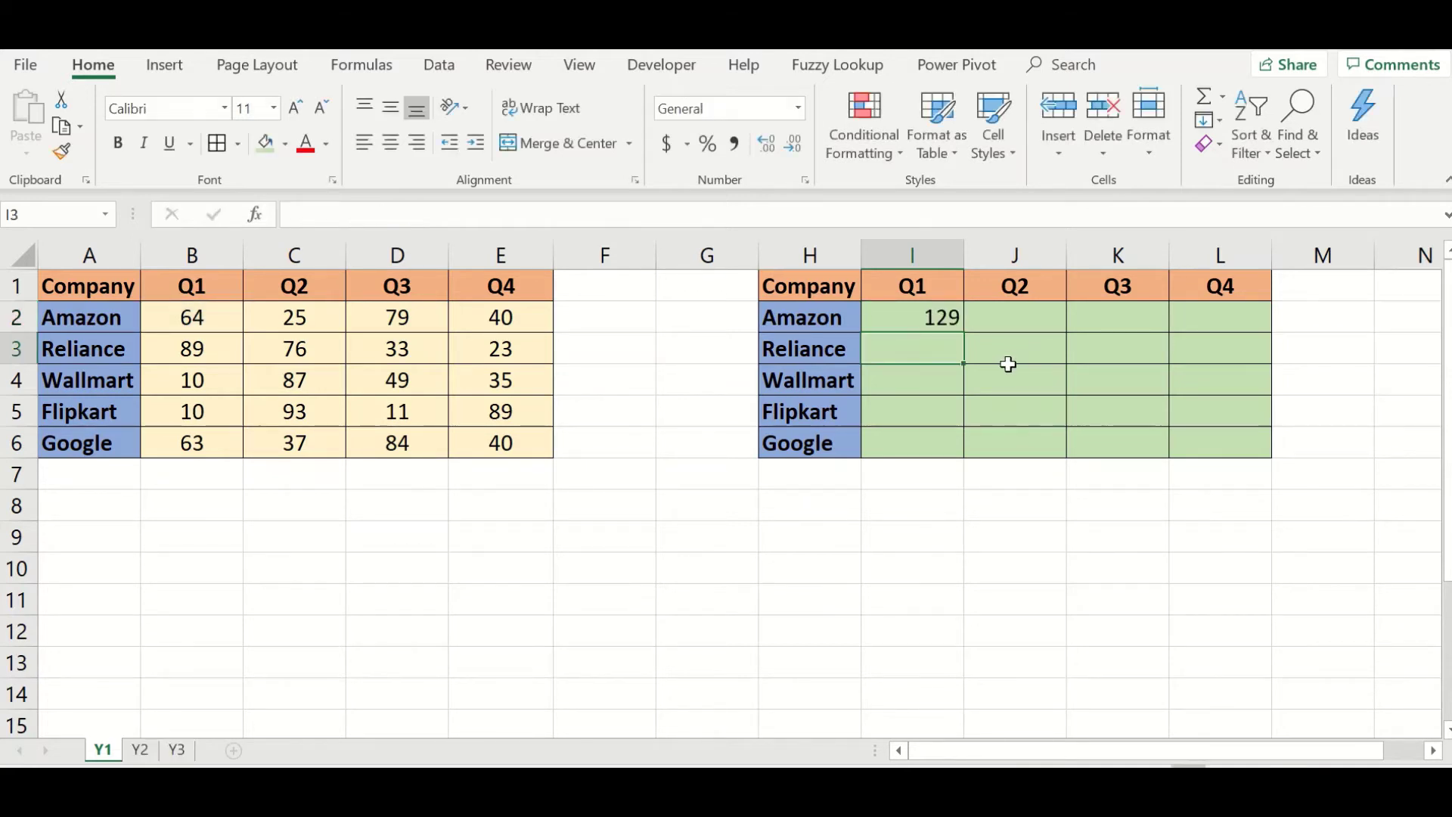
Fill the SUM formula from I2 down to I6 and across to column L.
{"action": "left_click", "coordinate": [940, 315]}
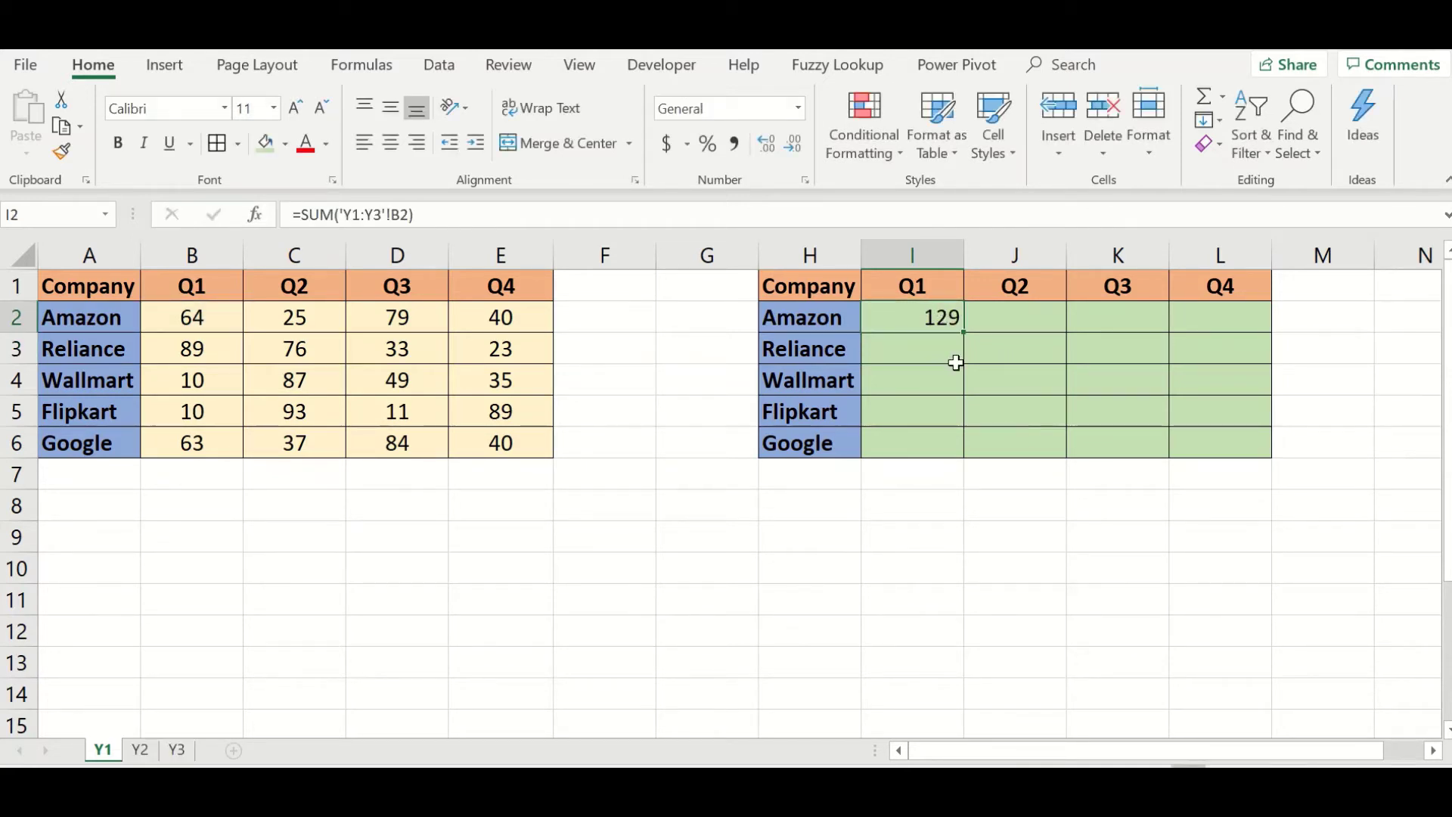
{"action": "left_click", "coordinate": [196, 325]}
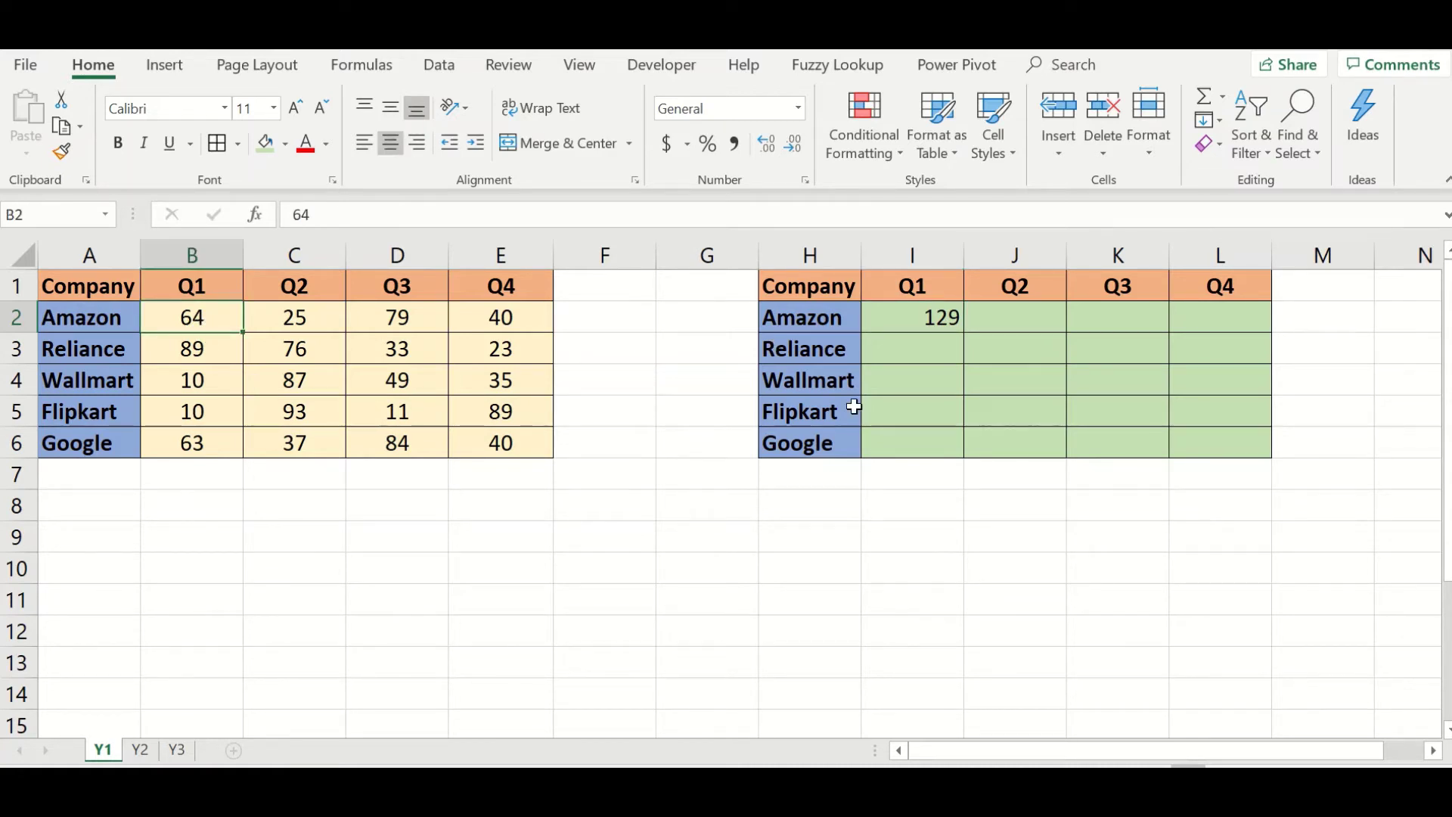
{"action": "left_click", "coordinate": [940, 317]}
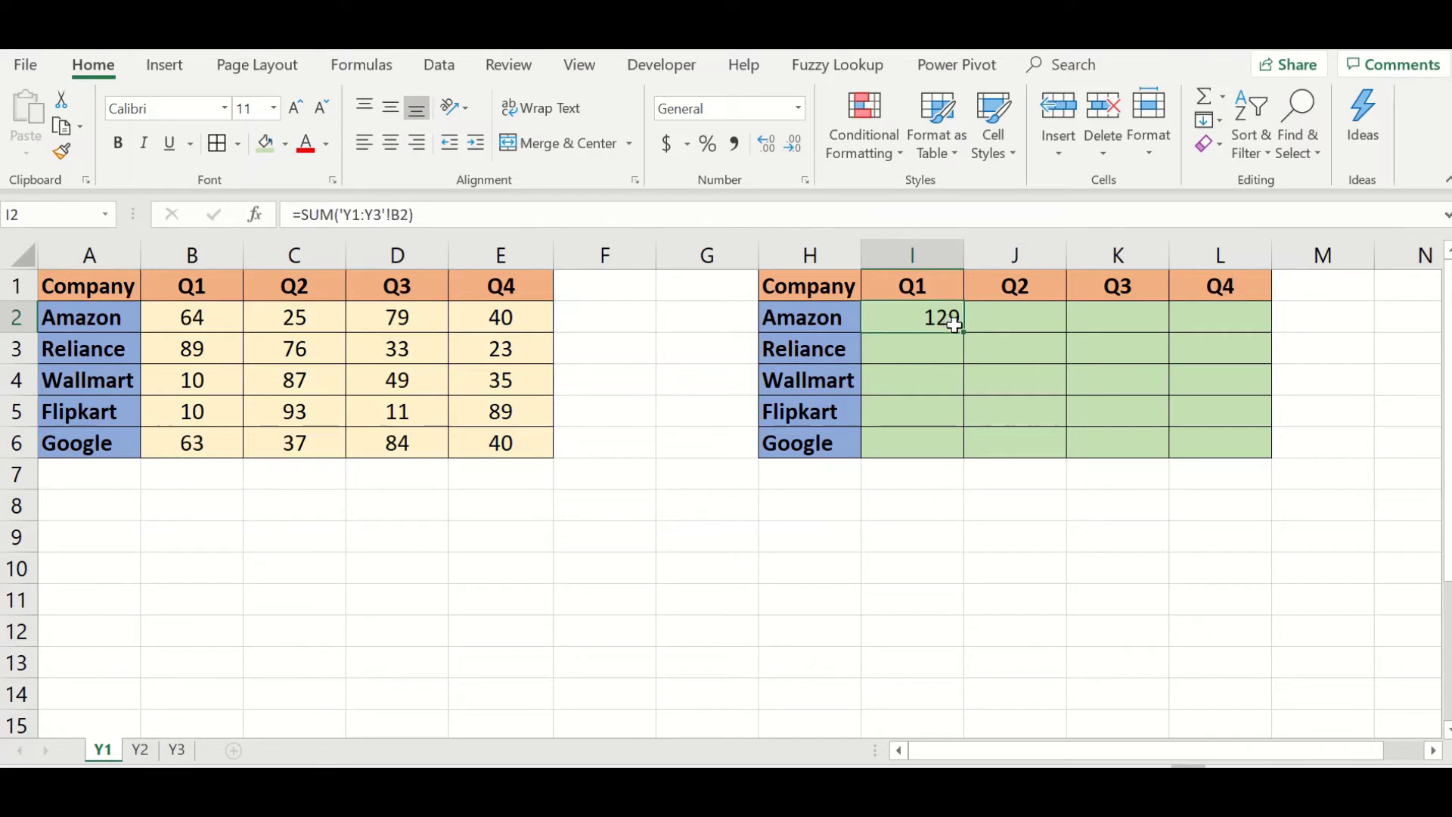
{"action": "left_click_drag", "start_coordinate": [965, 333], "coordinate": [966, 451]}
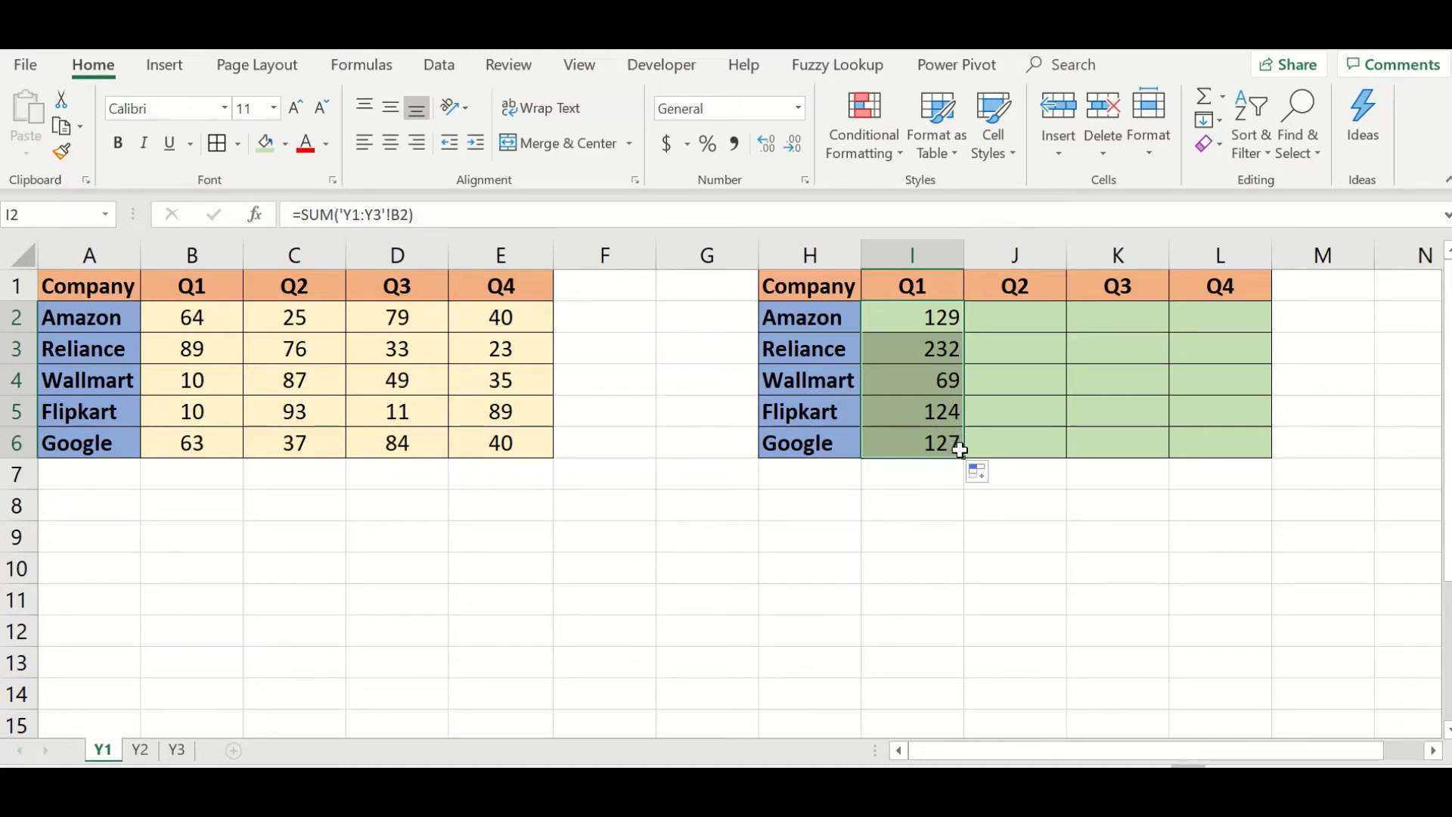
{"action": "left_click_drag", "start_coordinate": [965, 458], "coordinate": [1266, 451]}
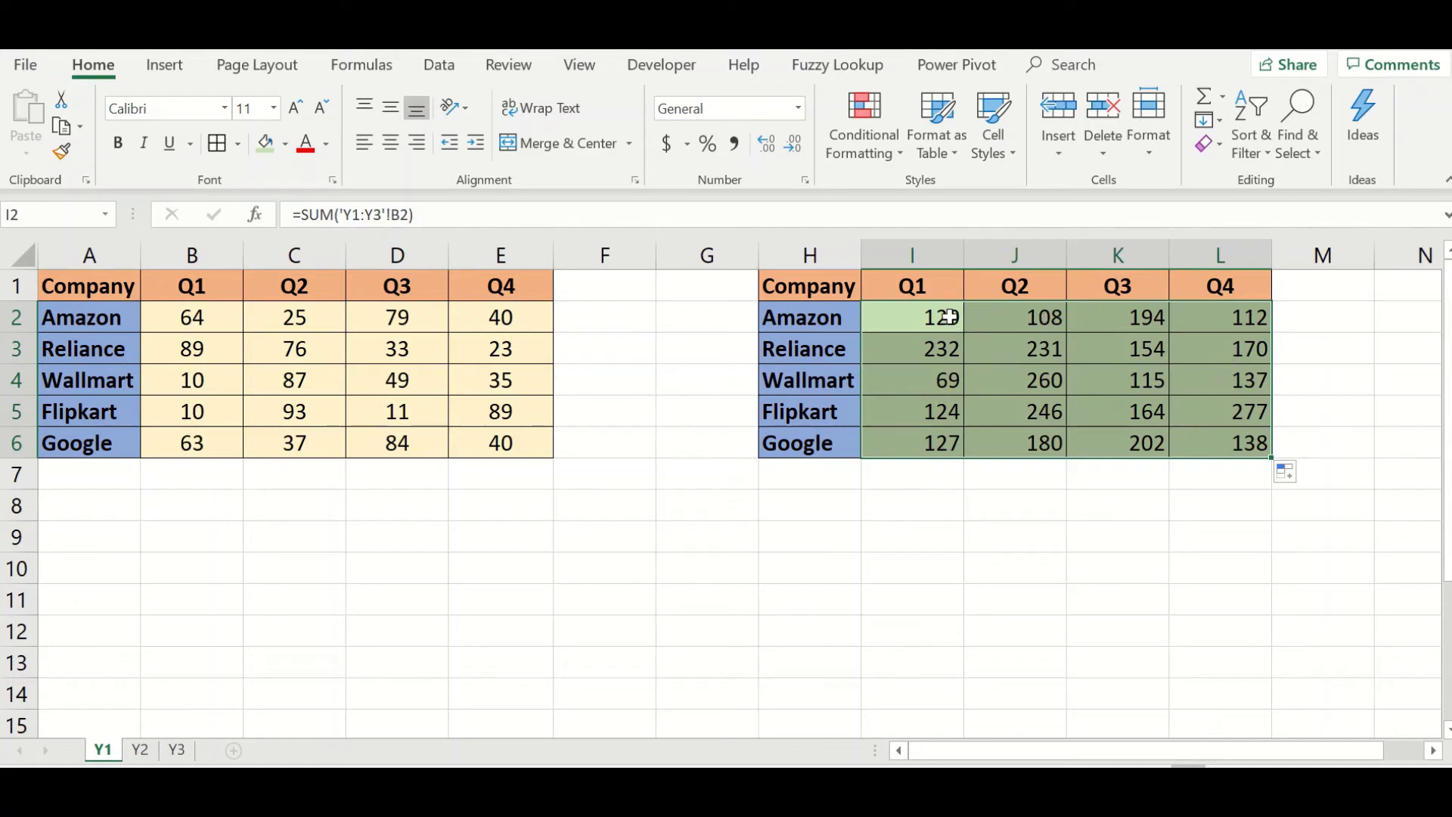
Clear all formulas in the summary range I2:L6 and make I2 the active cell.
{"action": "left_click_drag", "start_coordinate": [942, 317], "coordinate": [1226, 447]}
{"action": "key", "text": "Delete"}
{"action": "key", "text": "Left"}
{"action": "key", "text": "Right"}
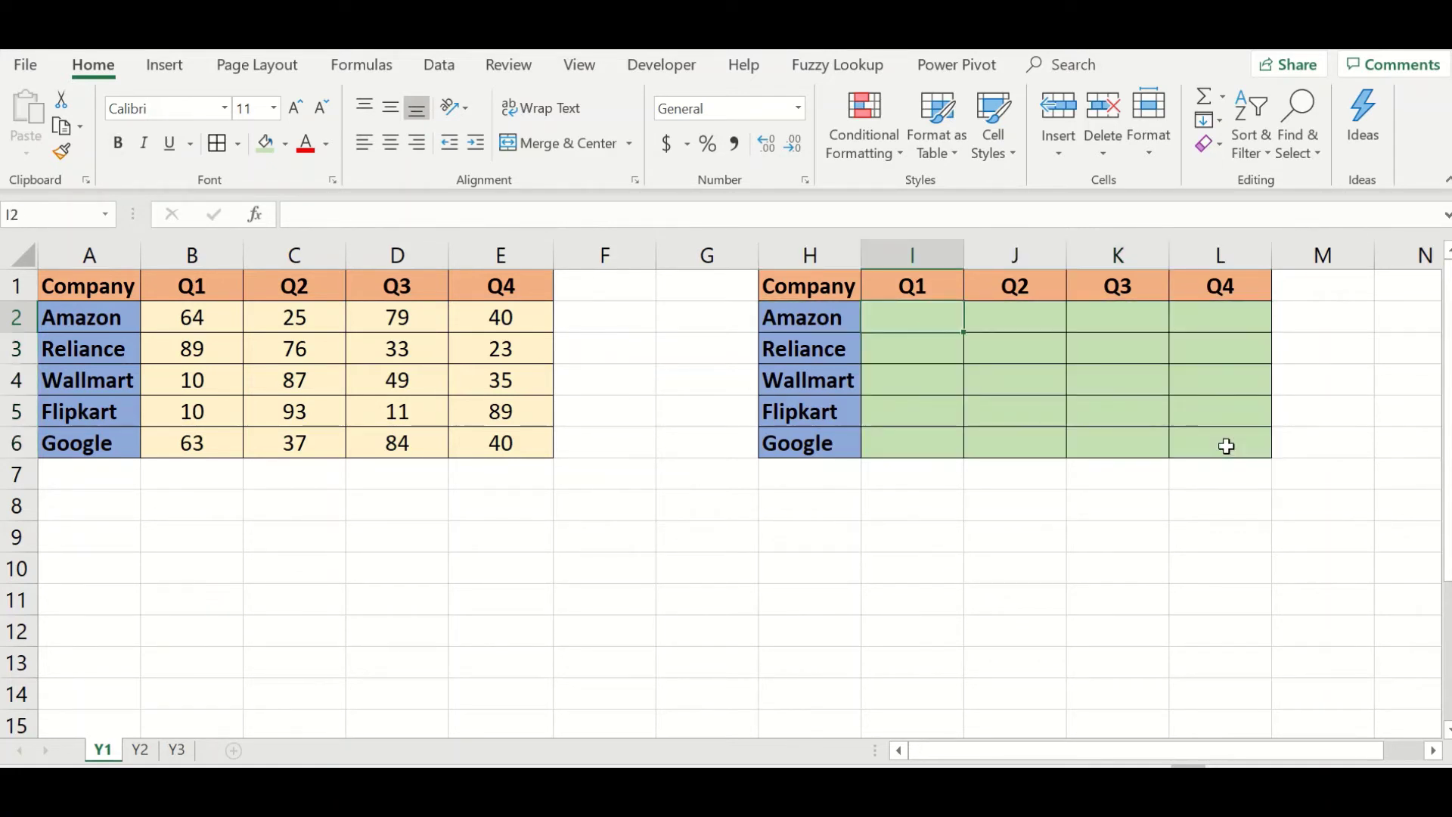
Average Amazon's Q1 values across the sheets in cell I2 with =AVERAGE('Y1:Y3'!B2), and clear the cell again.
{"action": "type", "text": "=ave"}
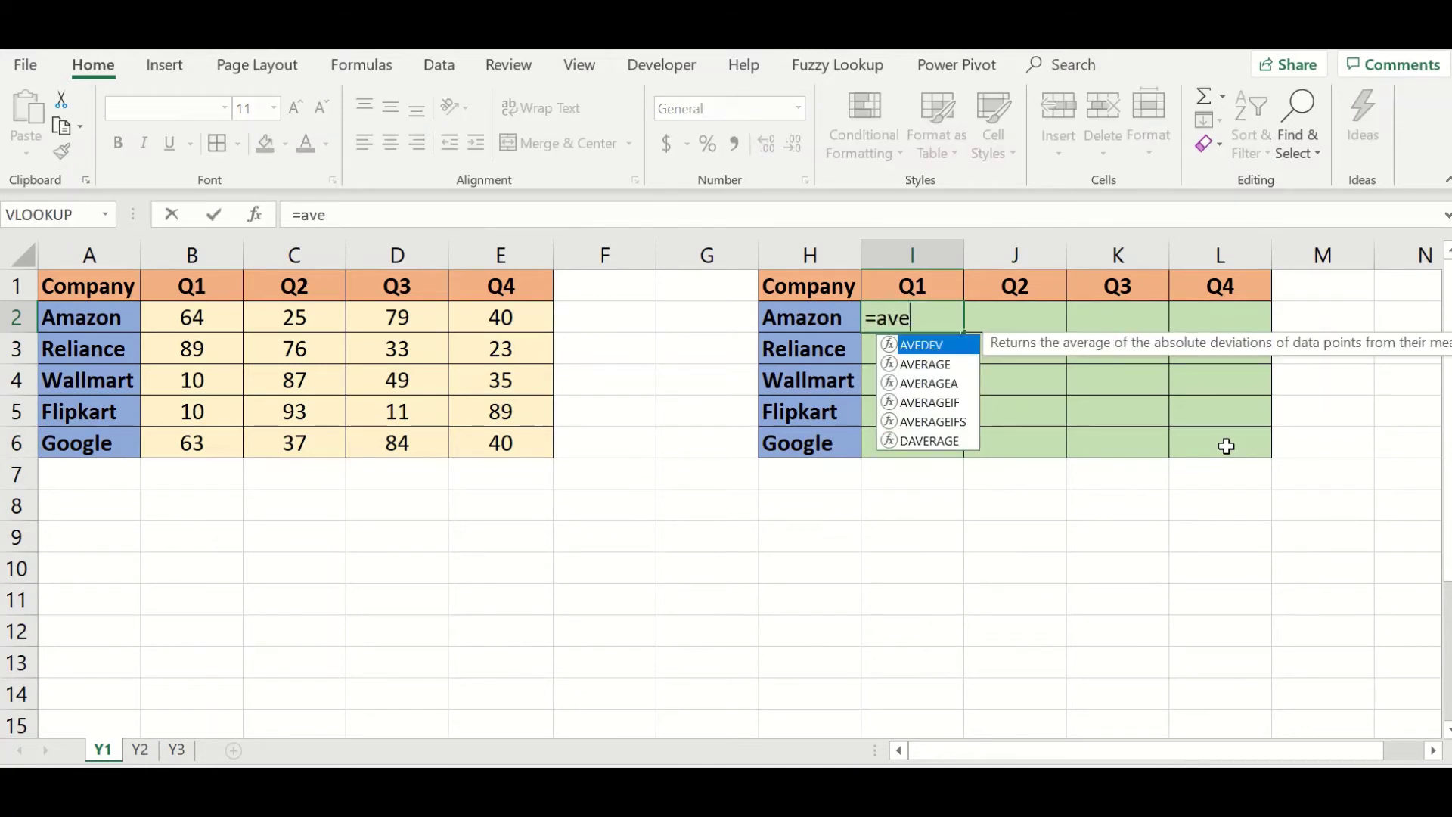
{"action": "type", "text": "rage"}
{"action": "key", "text": "Tab"}
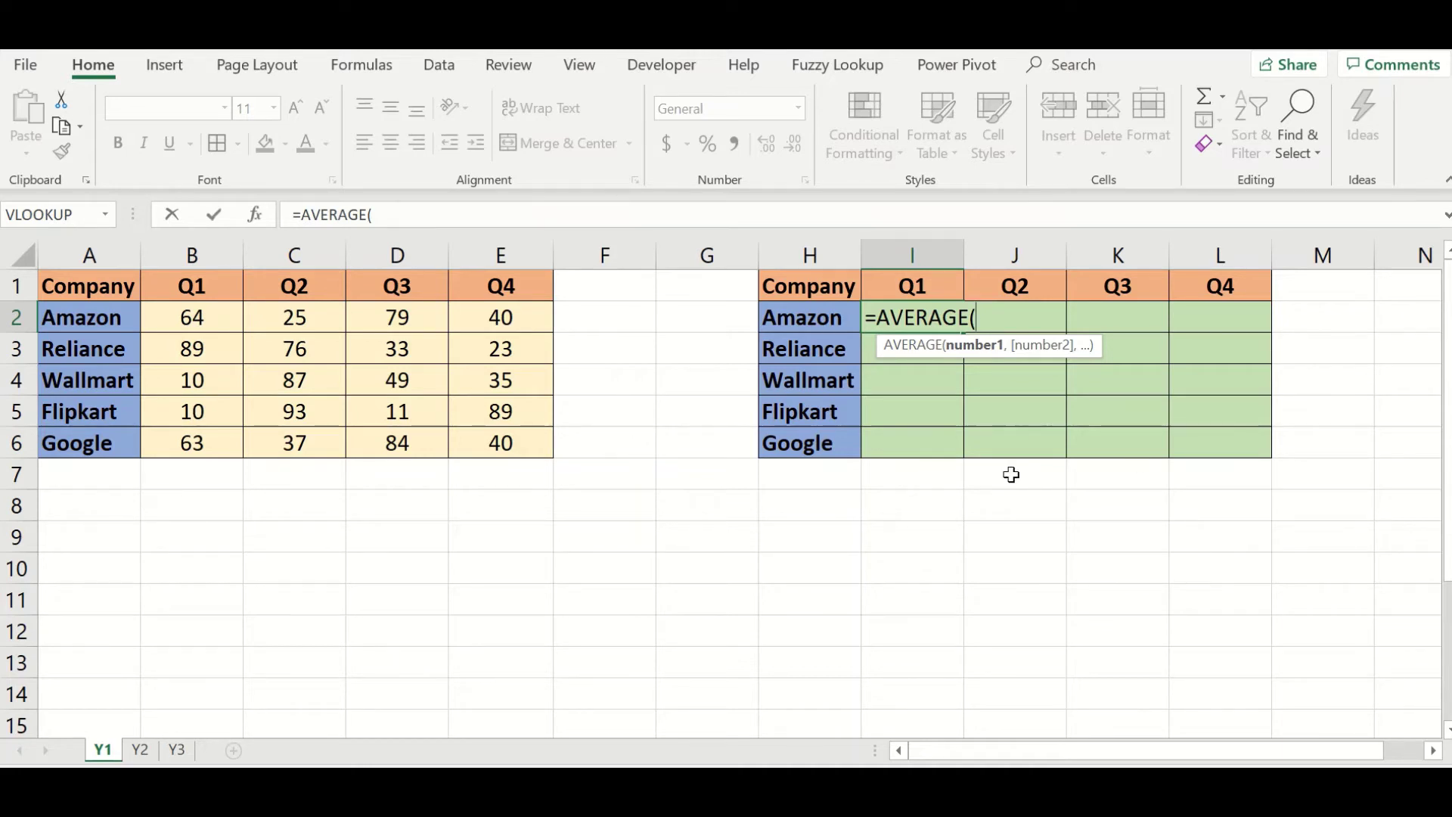
{"action": "left_click", "coordinate": [210, 324]}
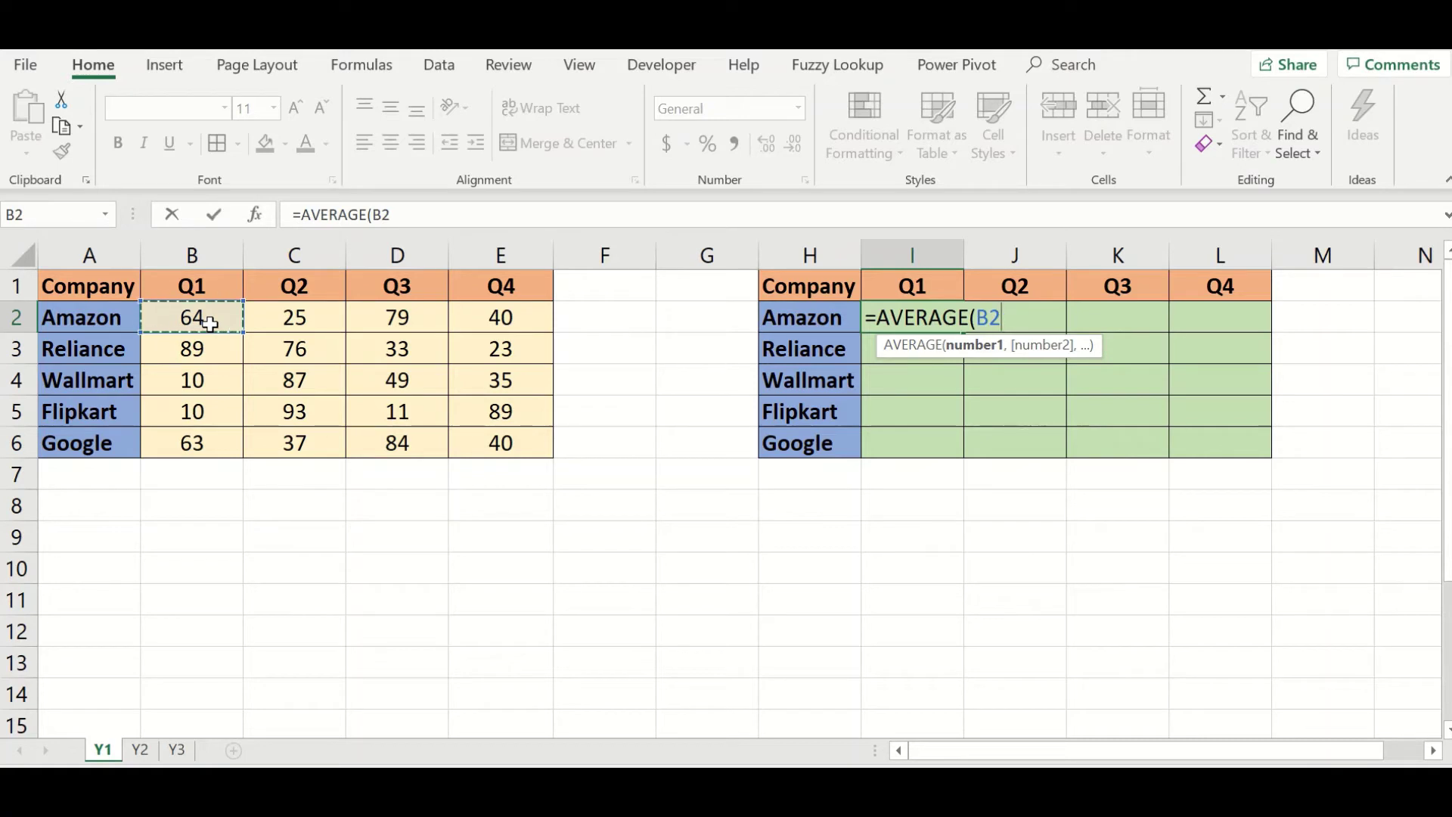
{"action": "left_click", "coordinate": [139, 749], "text": "shift"}
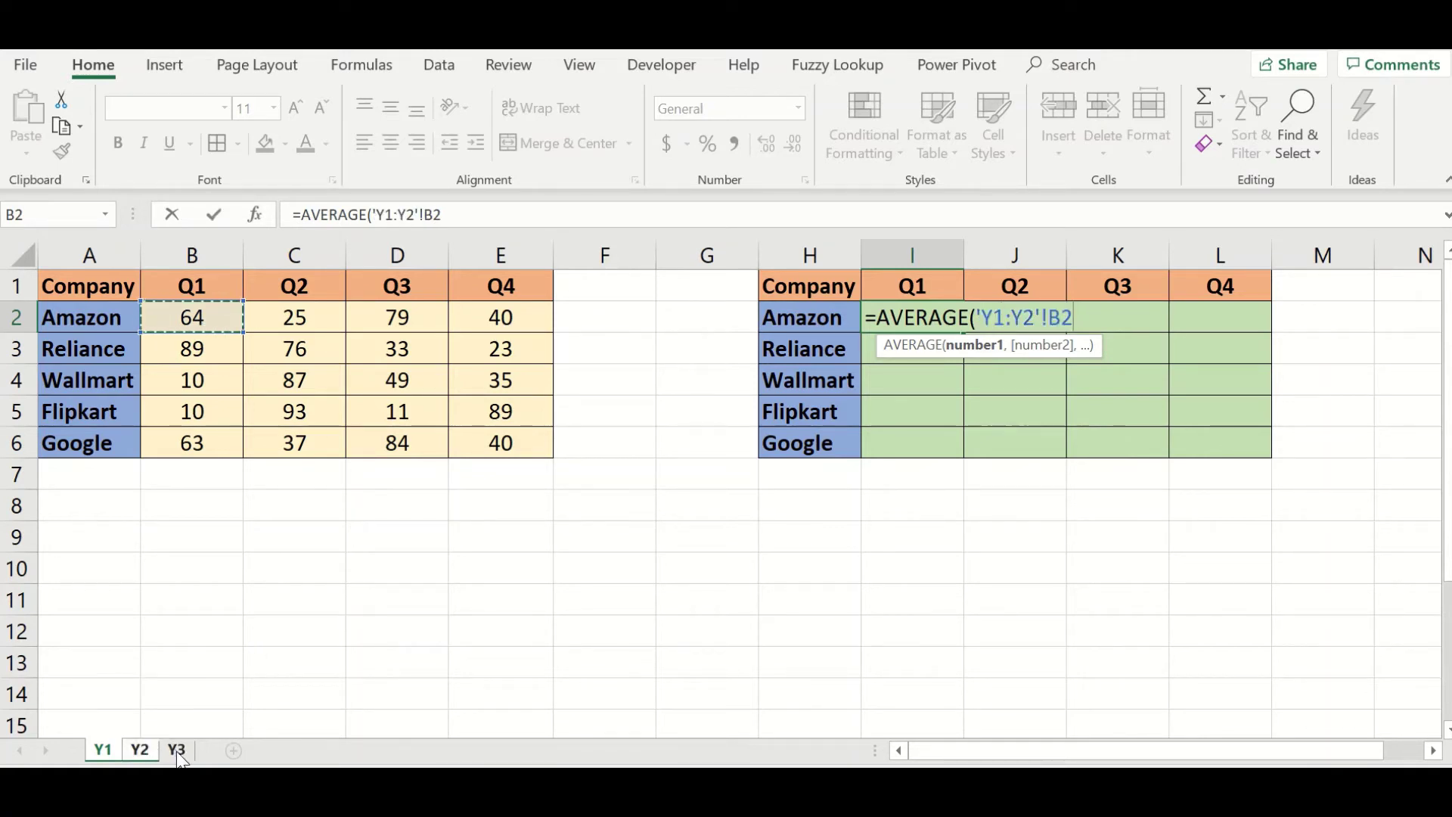
{"action": "left_click", "coordinate": [178, 751], "text": "shift"}
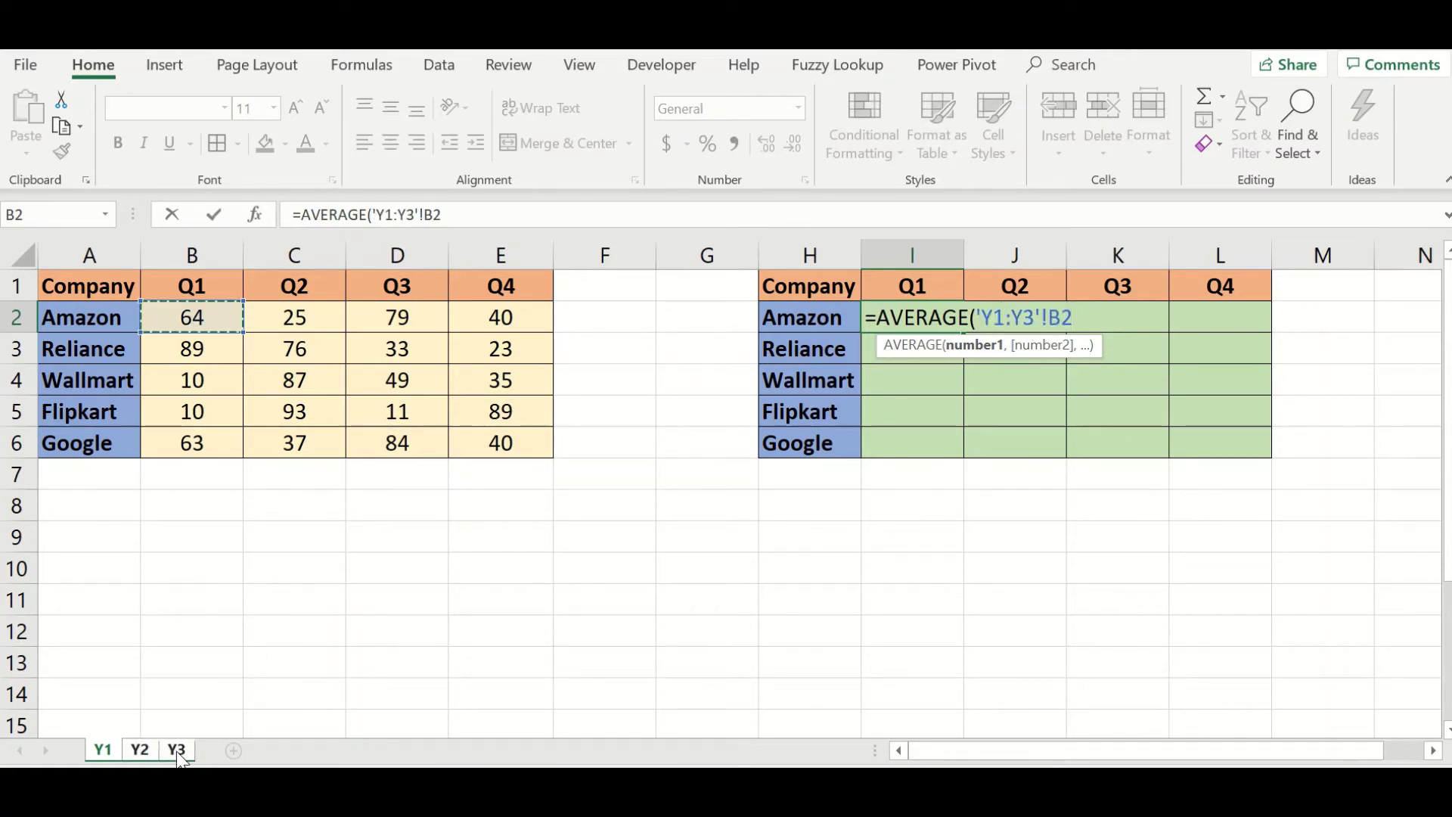
{"action": "type", "text": ")"}
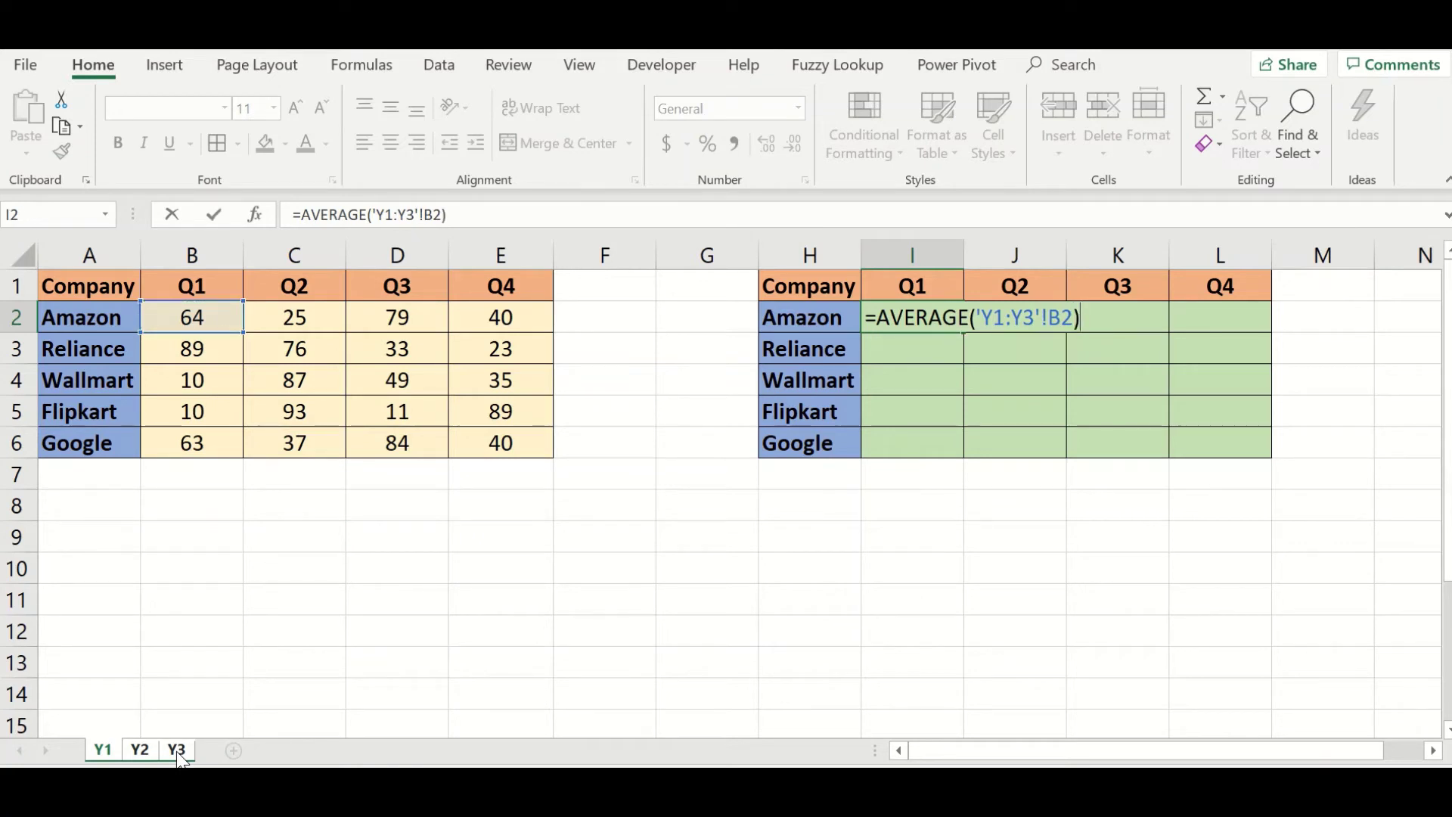
{"action": "key", "text": "Return"}
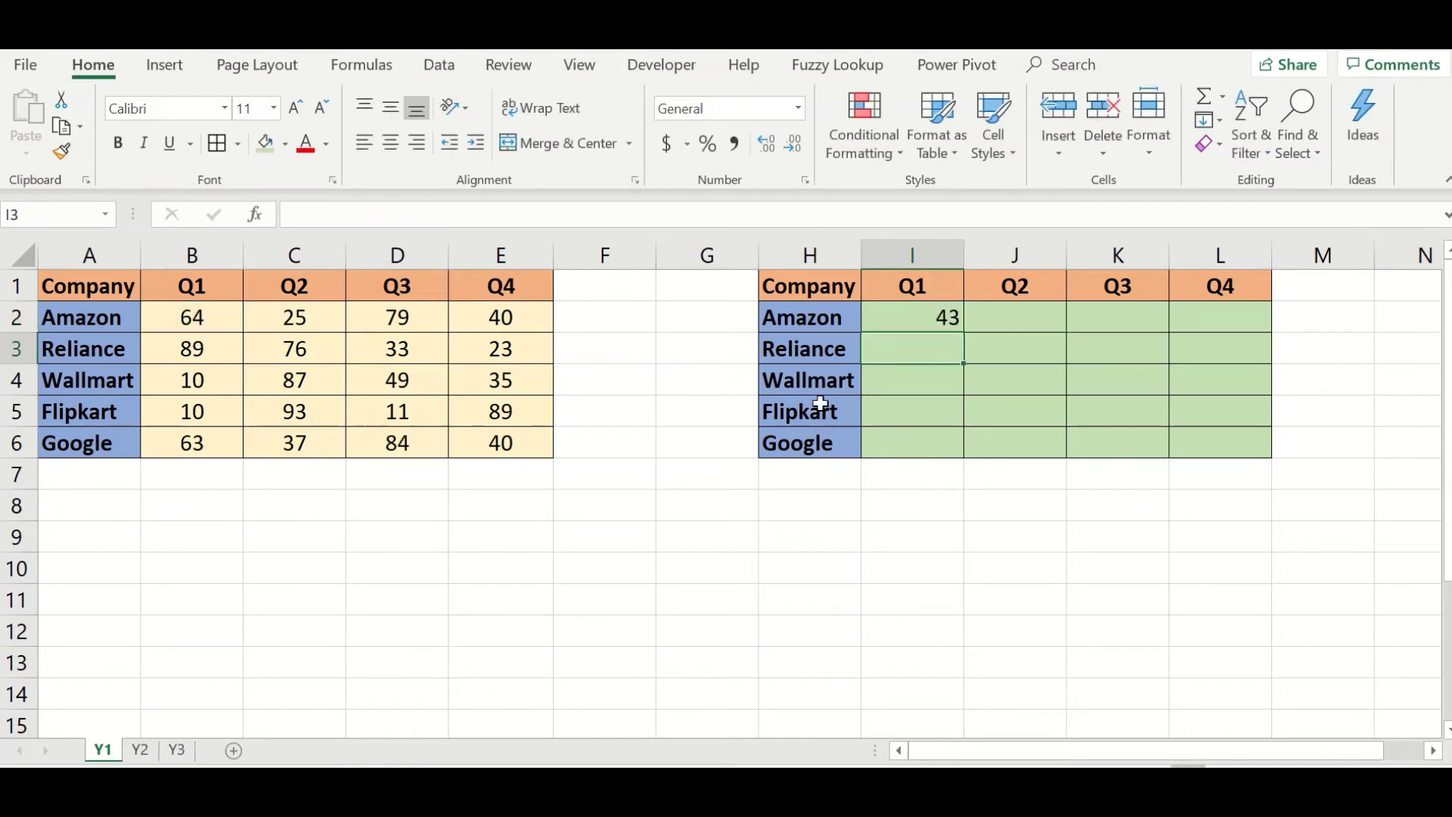
{"action": "left_click", "coordinate": [895, 327]}
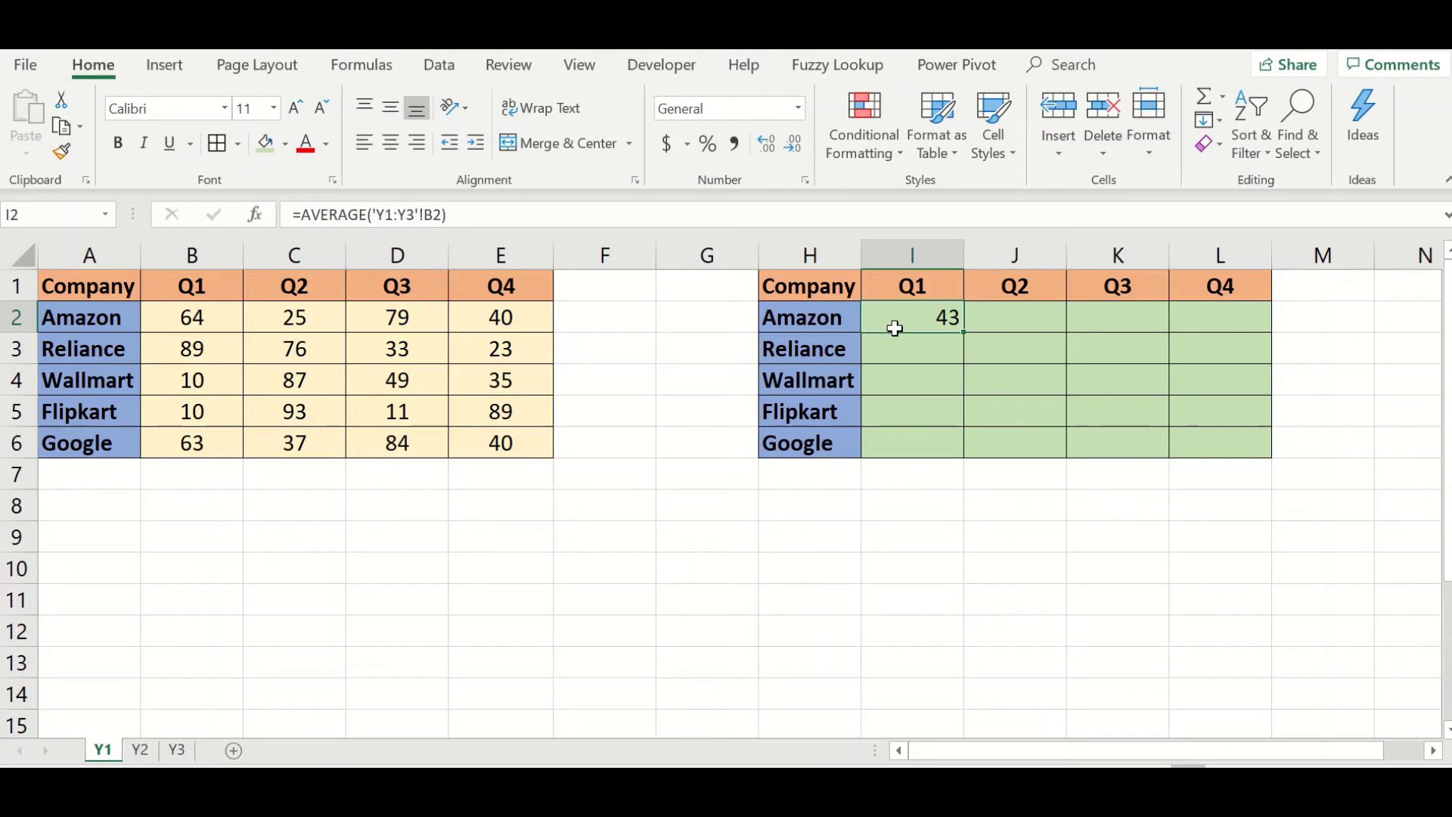
{"action": "key", "text": "Delete"}
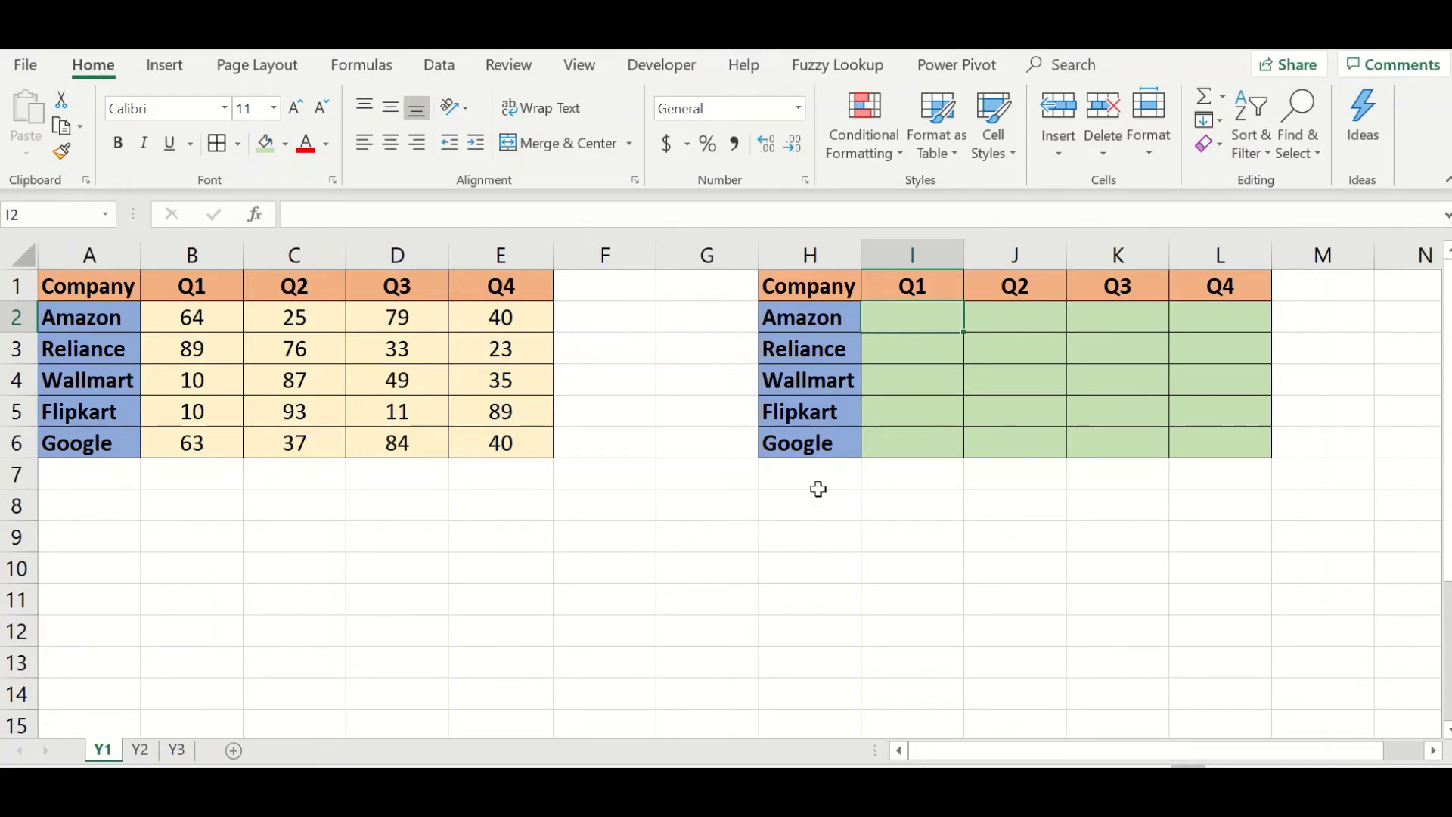
Total Amazon's four quarters across all three sheets in cell H8 with the 3D reference =SUM('Y1:Y3'!B2:E2).
{"action": "left_click", "coordinate": [815, 515]}
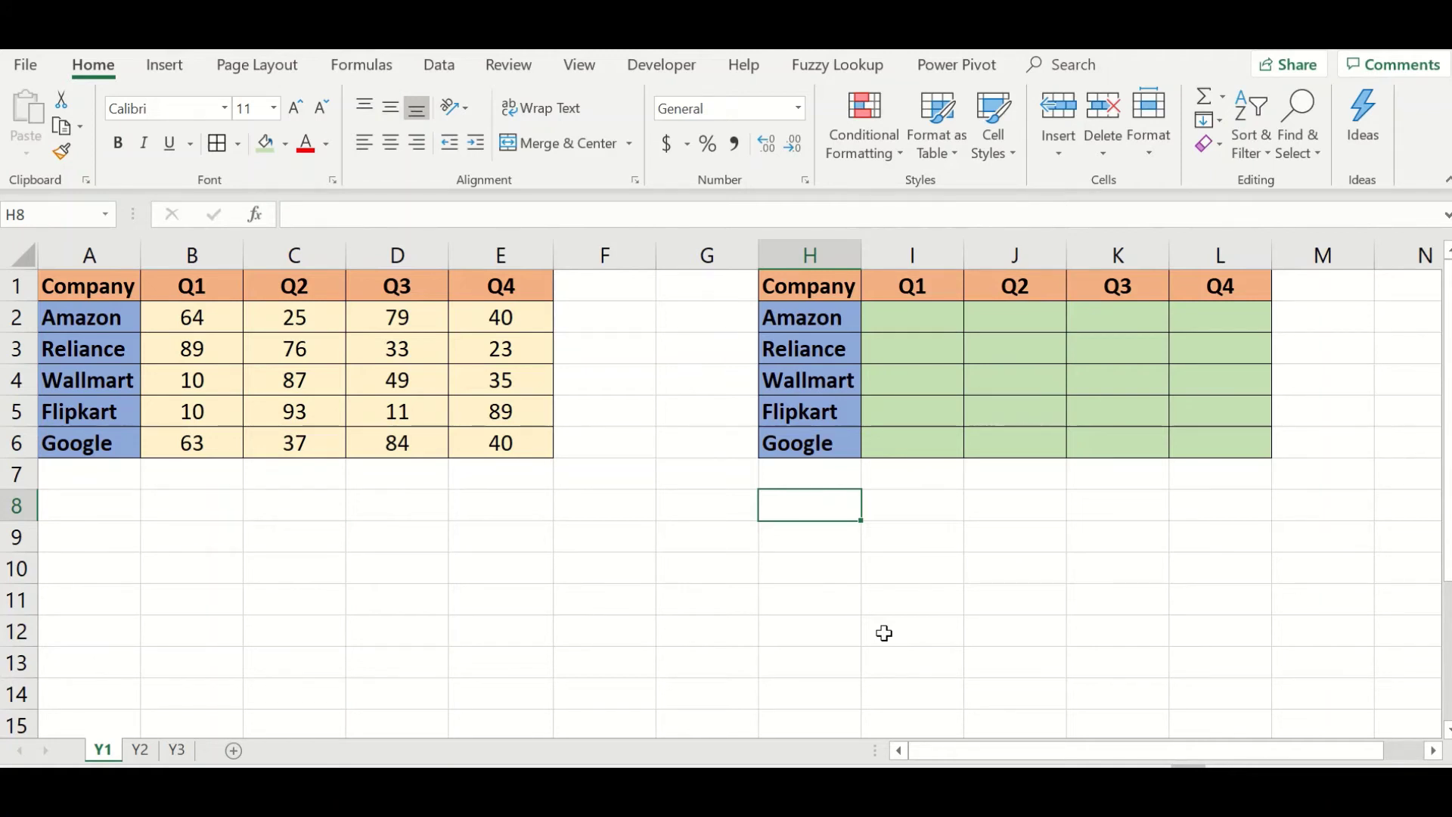
{"action": "type", "text": "=sum"}
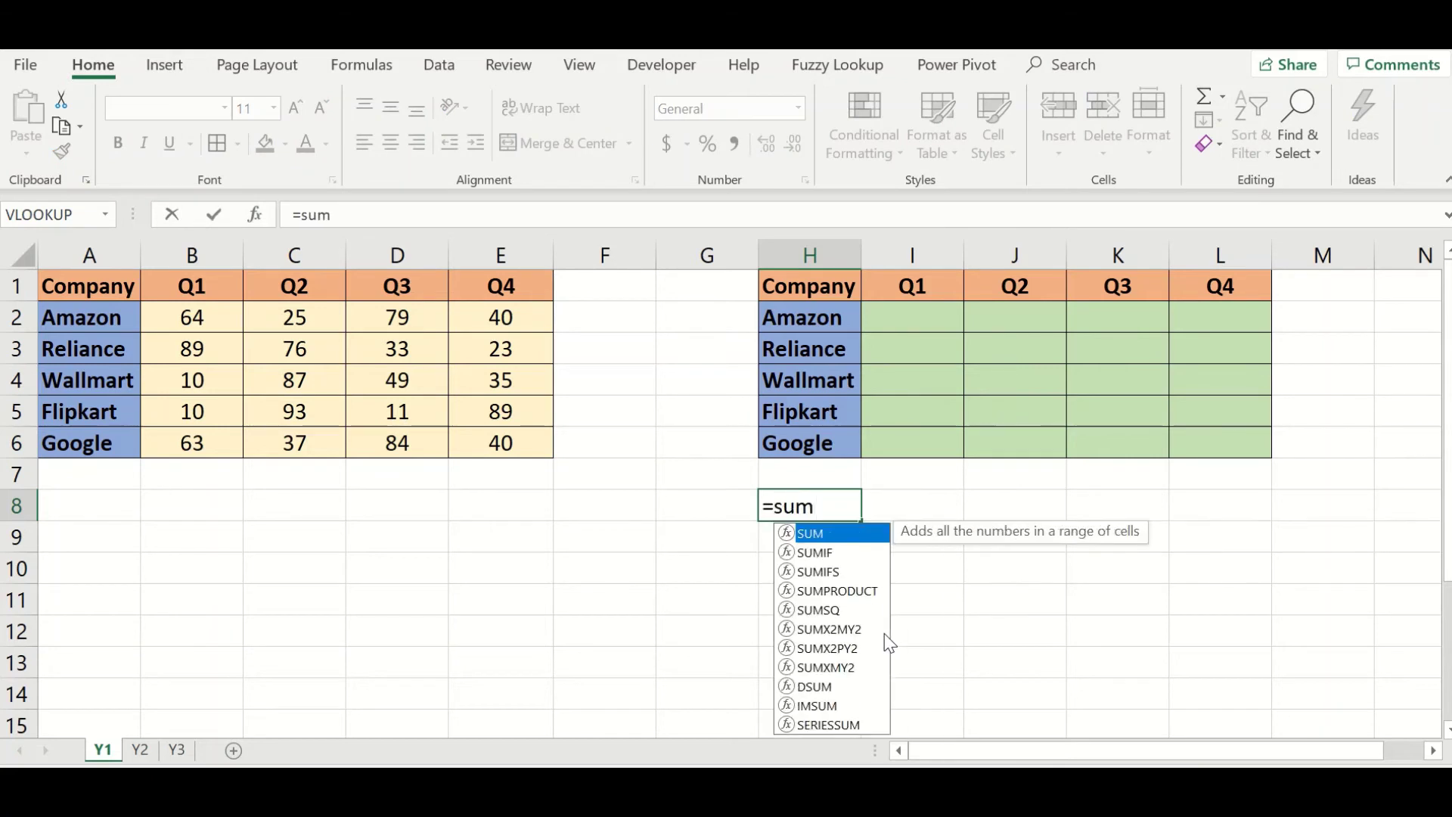
{"action": "type", "text": "("}
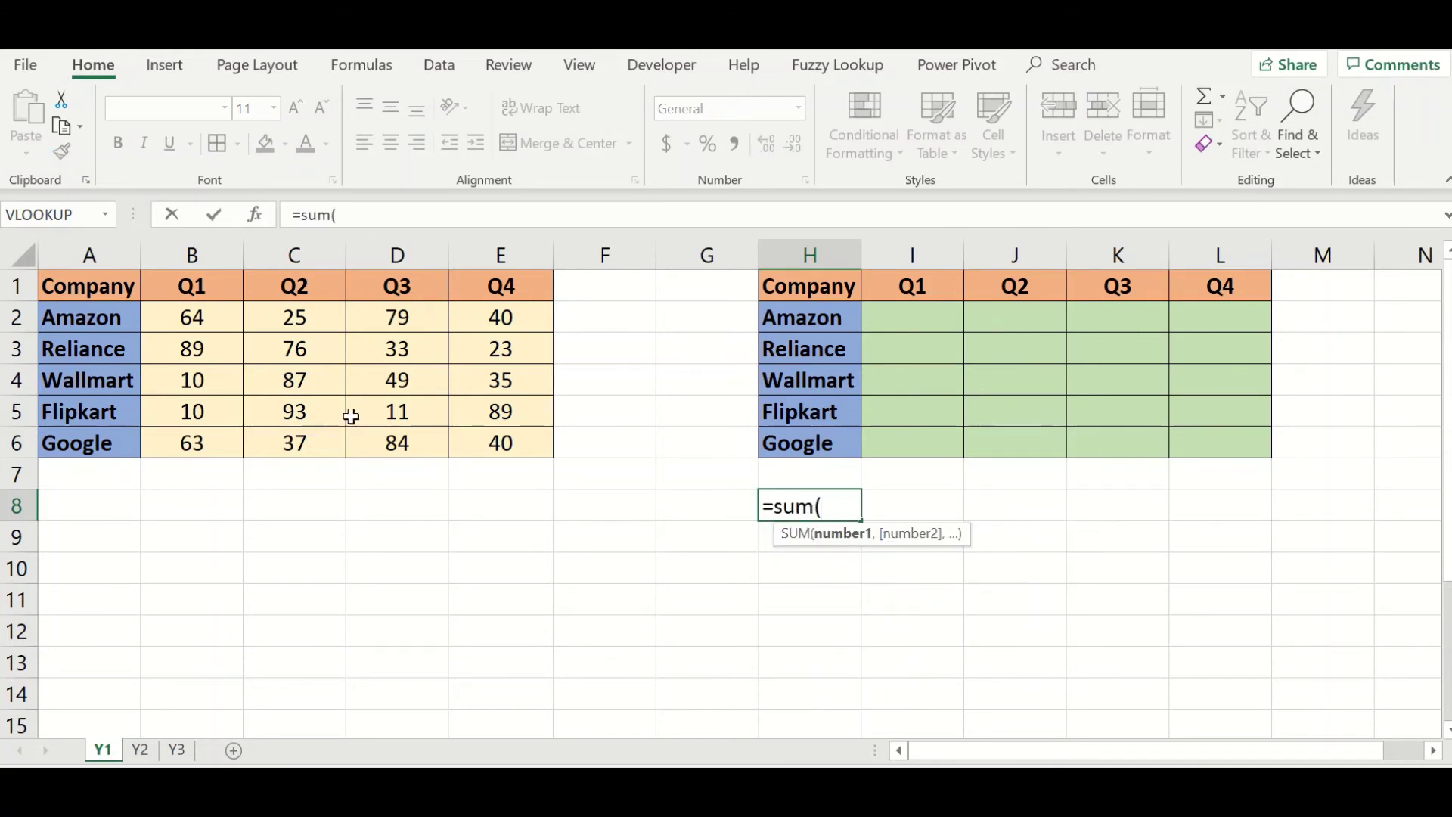
{"action": "left_click", "coordinate": [212, 321]}
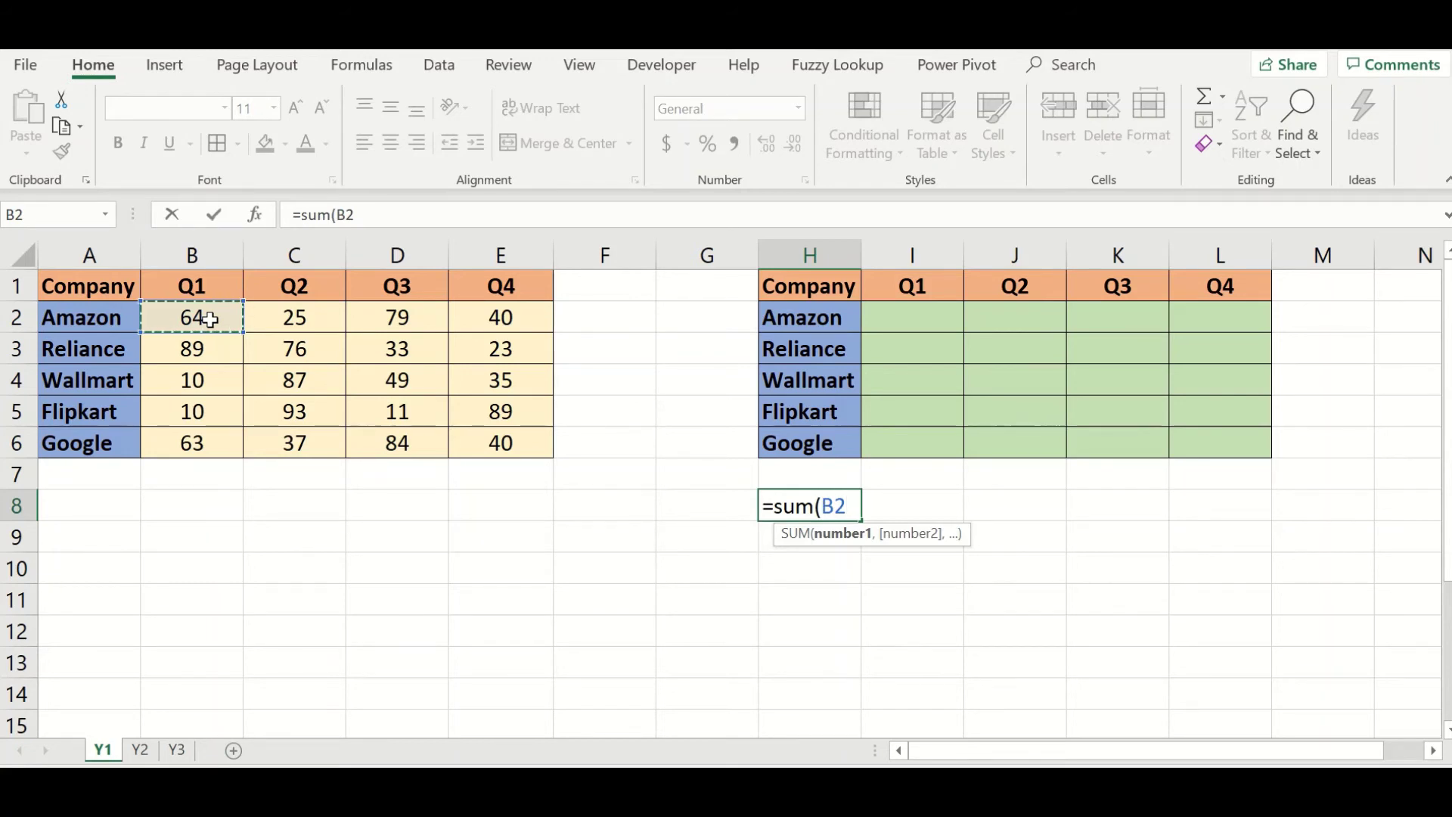
{"action": "left_click", "coordinate": [184, 749], "text": "shift"}
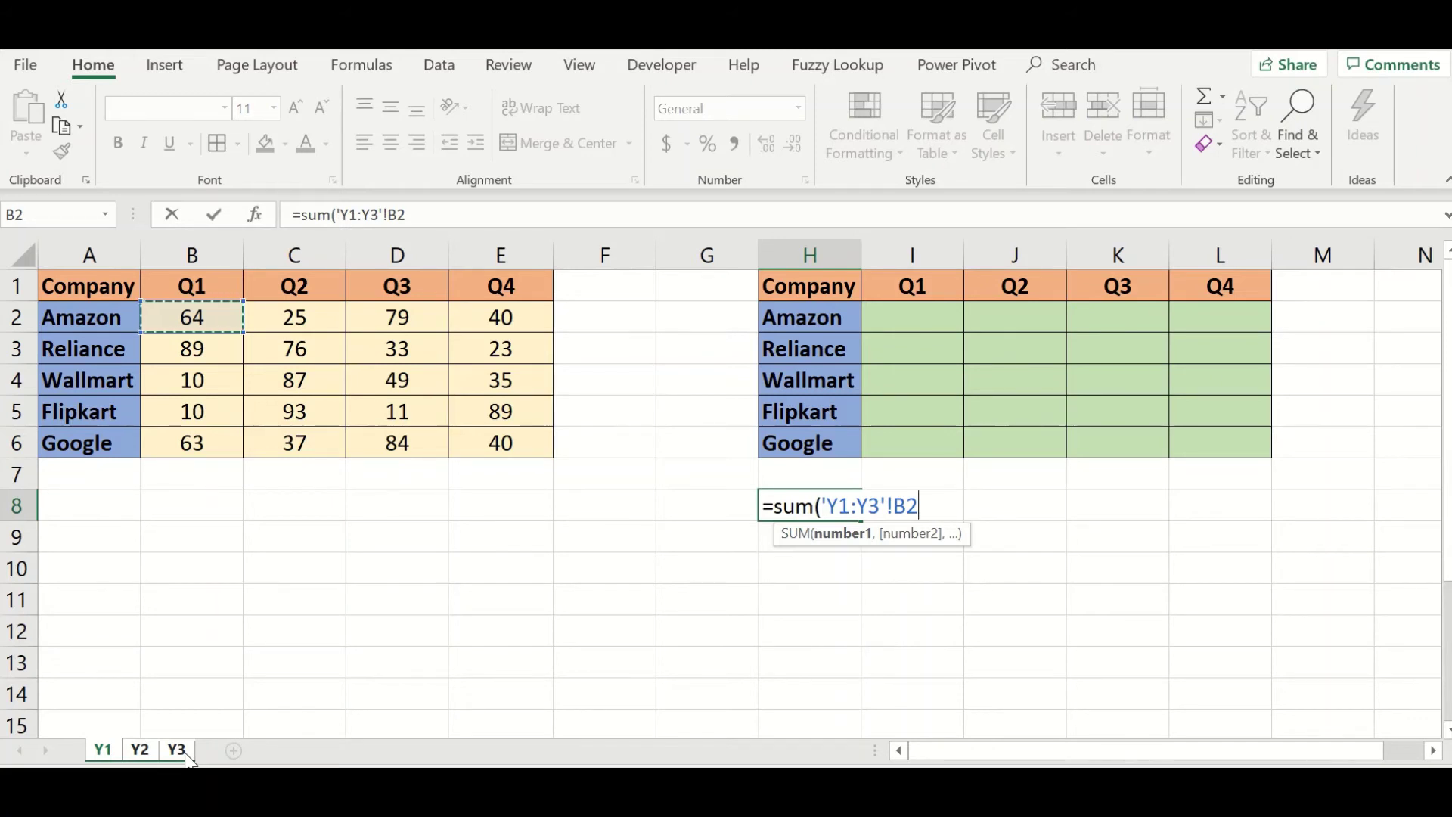
{"action": "type", "text": ")"}
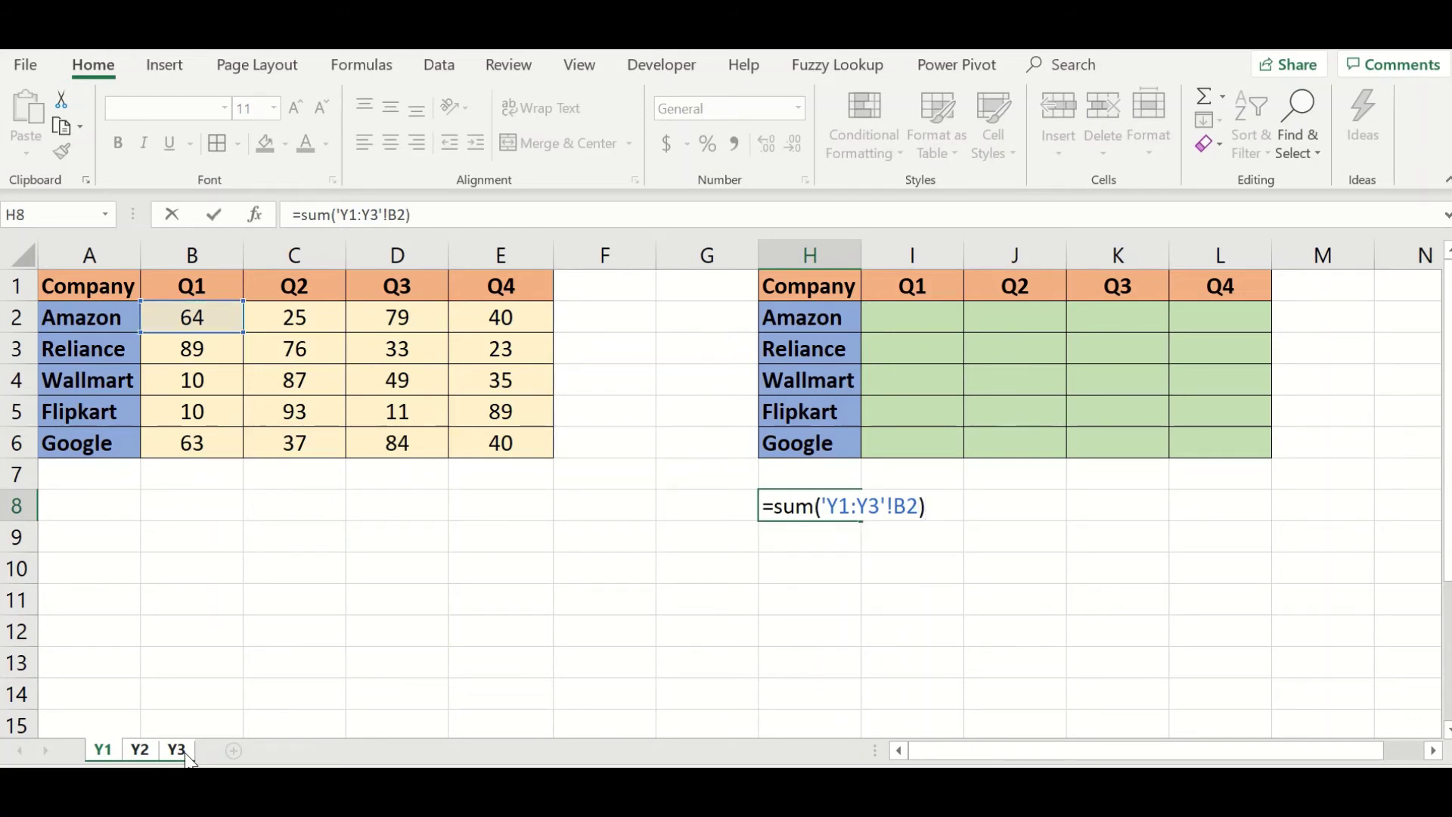
{"action": "left_click", "coordinate": [919, 508]}
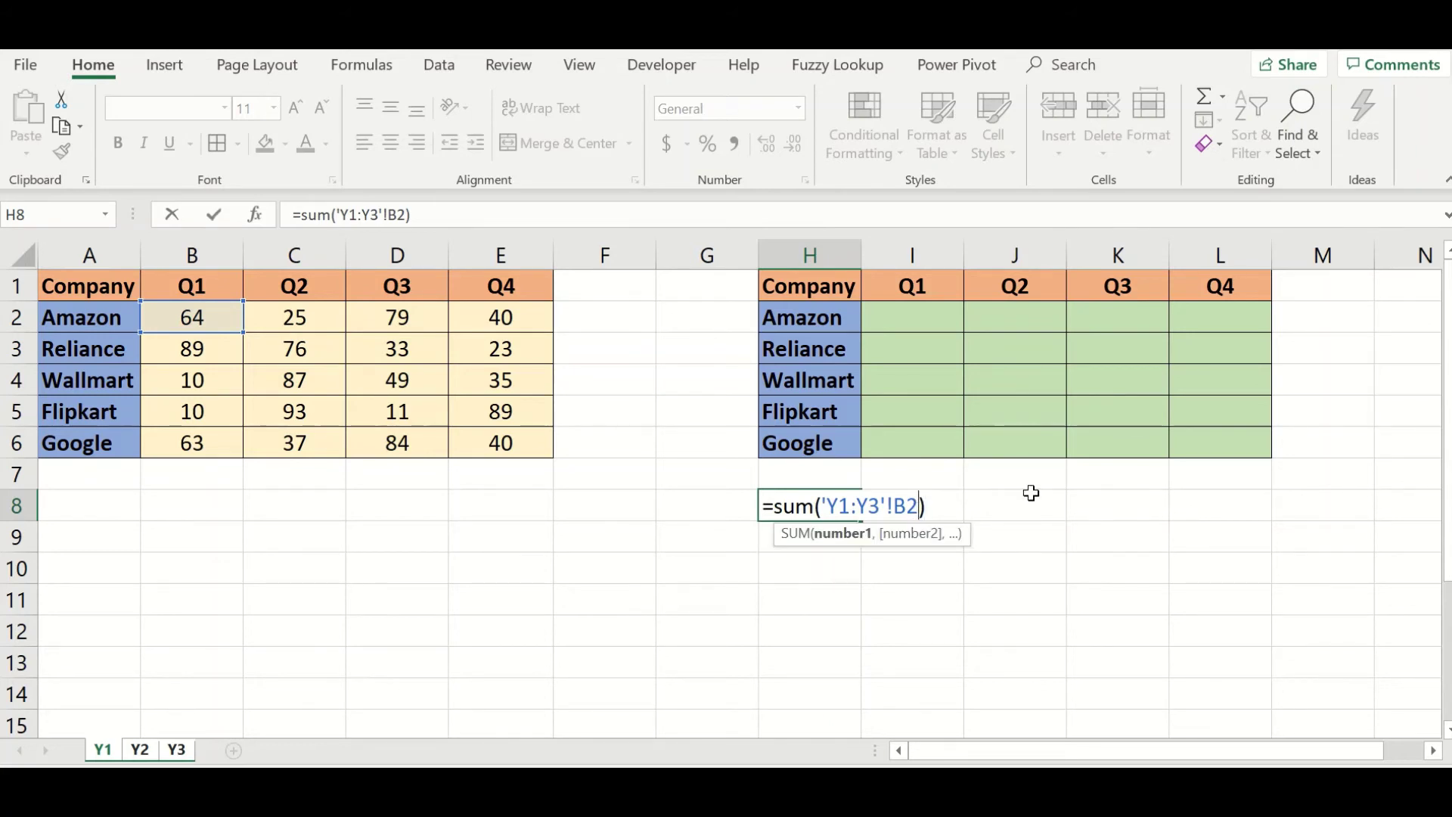
{"action": "type", "text": ":E2"}
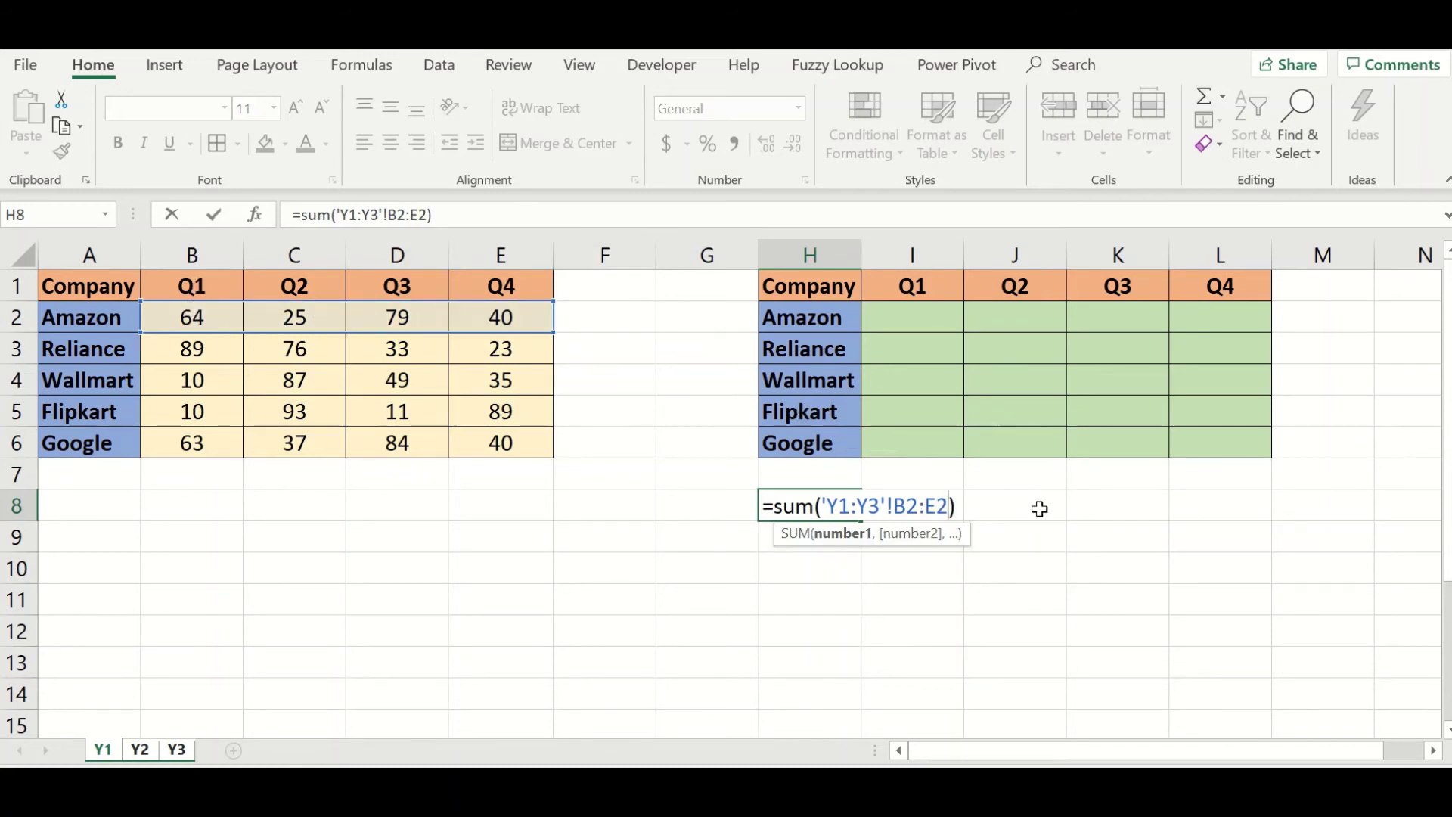
{"action": "key", "text": "Right"}
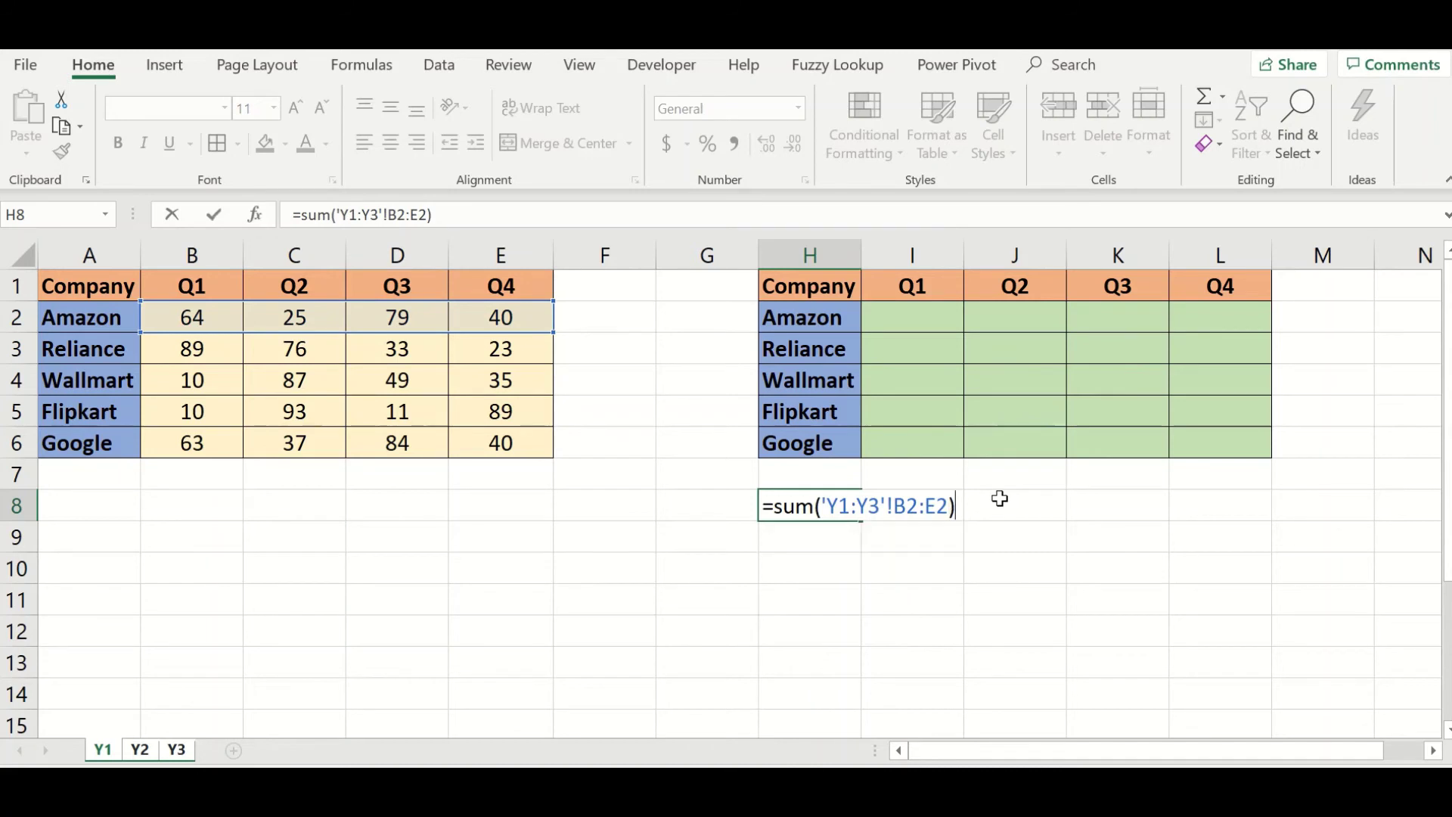
{"action": "key", "text": "Return"}
{"action": "key", "text": "Up"}
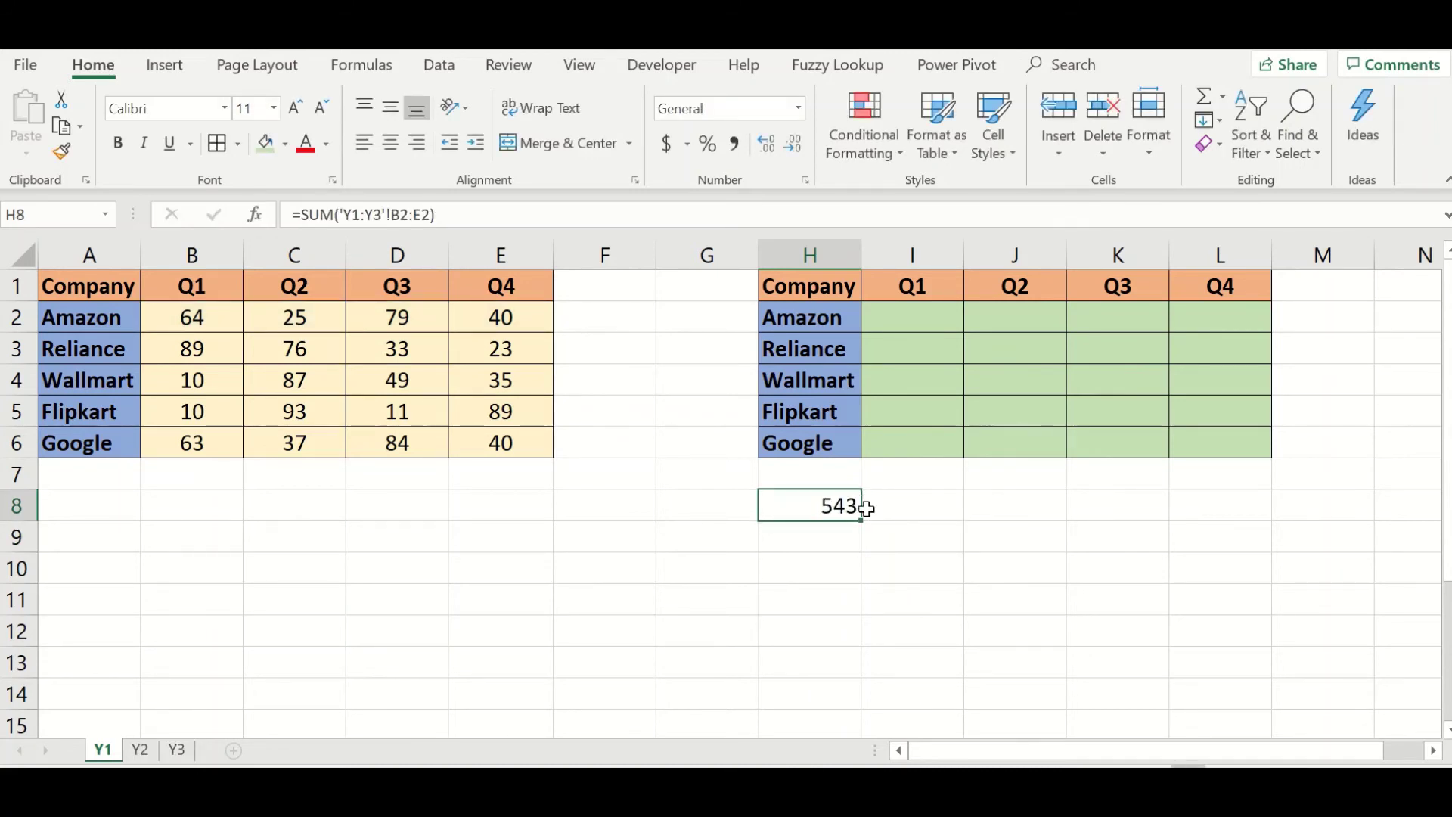
Sum Amazon's quarterly values on sheet Y1 in cell F2 with =SUM(B2:E2).
{"action": "left_click", "coordinate": [638, 327]}
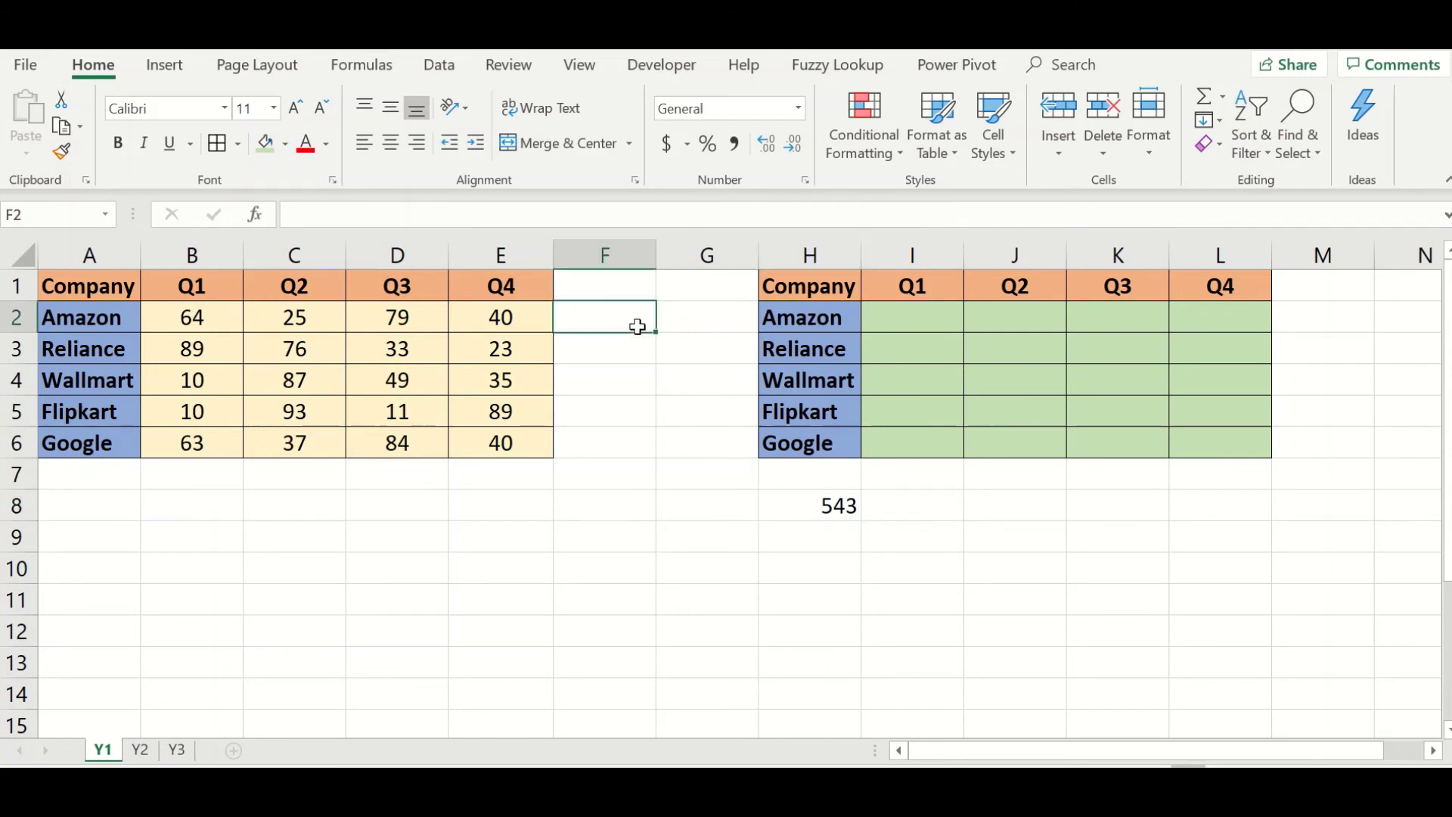
{"action": "type", "text": "=sum)"}
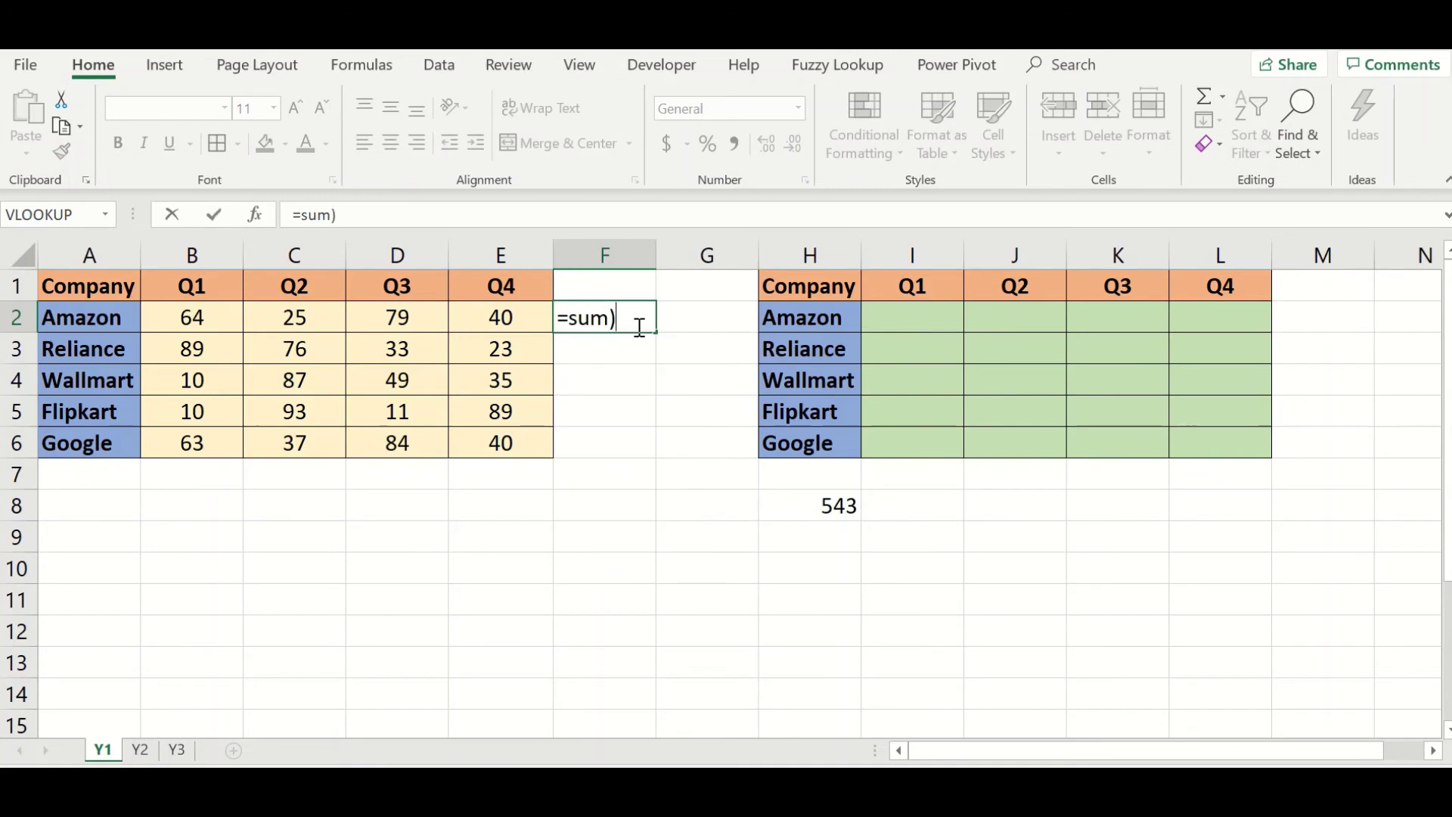
{"action": "key", "text": "Return"}
{"action": "key", "text": "Return"}
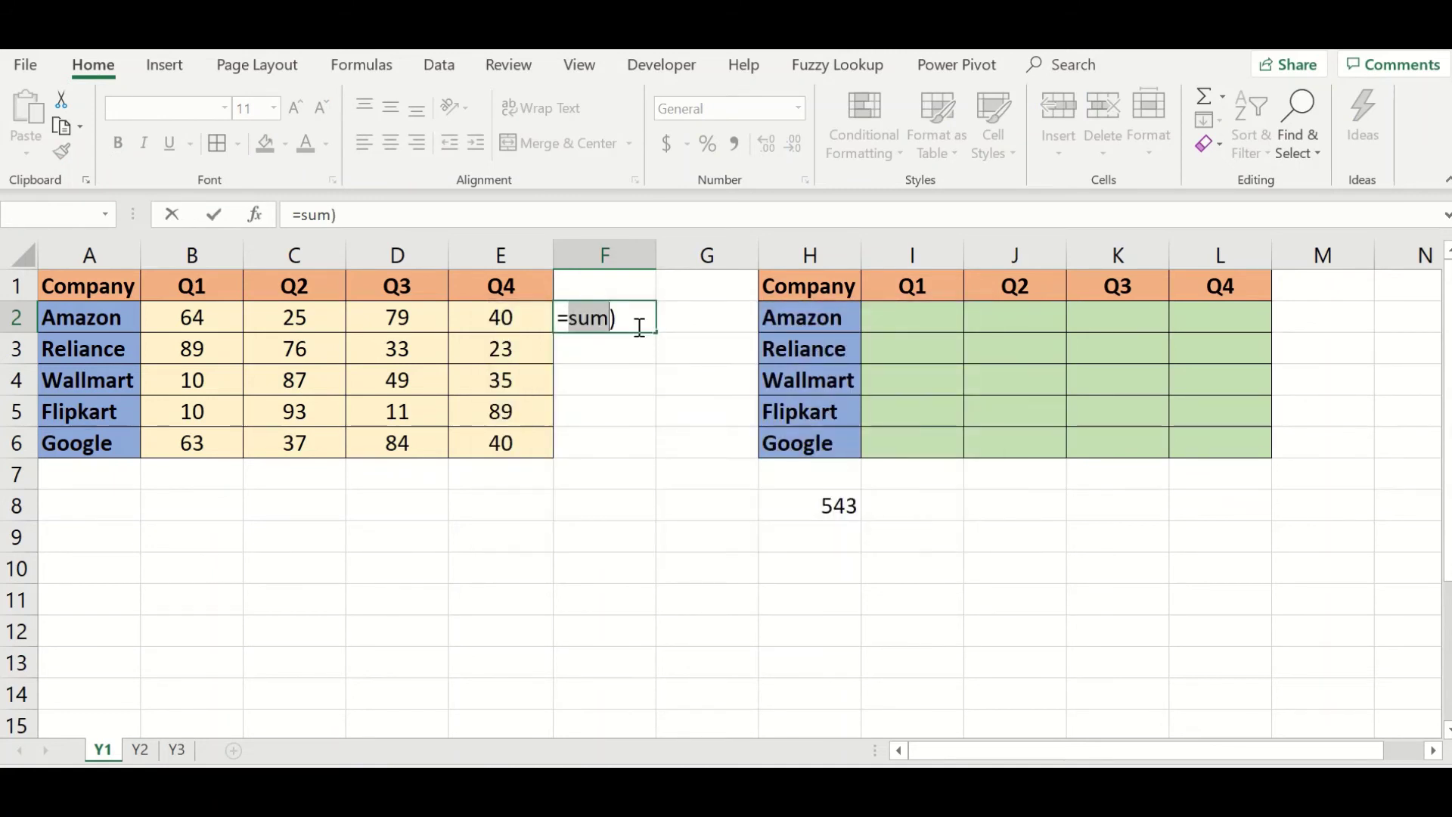
{"action": "key", "text": "Delete"}
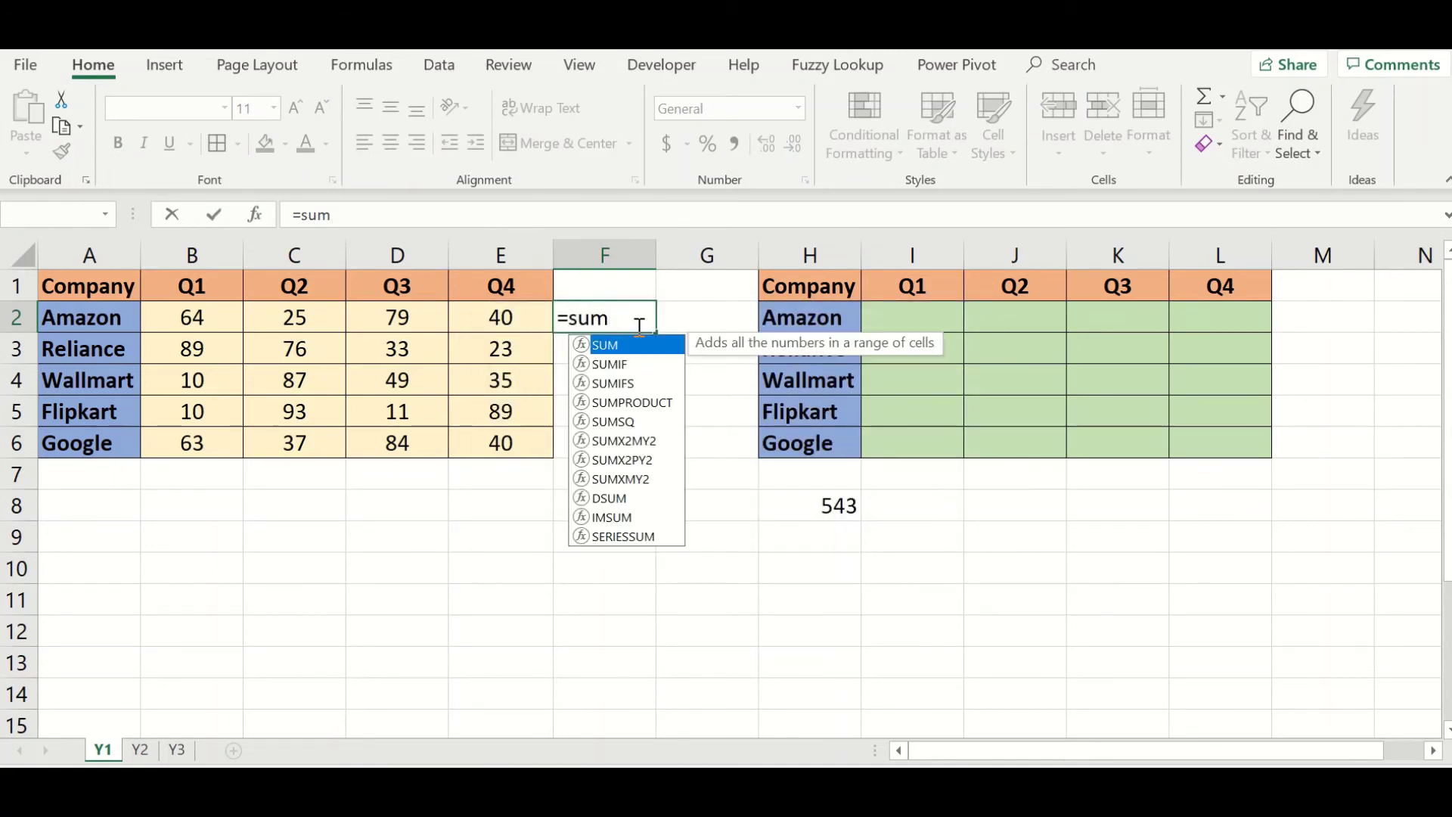
{"action": "type", "text": "("}
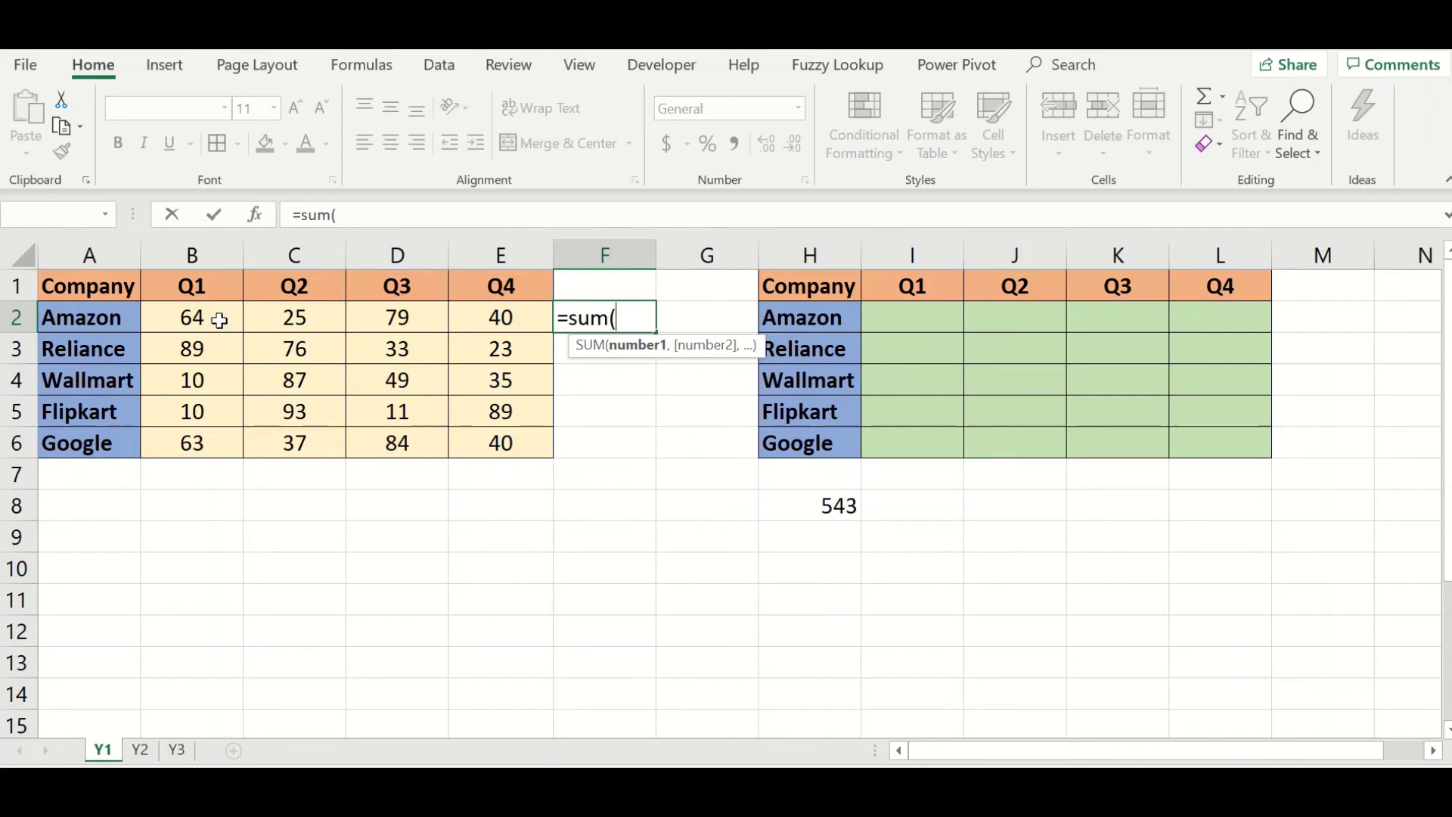
{"action": "left_click_drag", "start_coordinate": [210, 317], "coordinate": [499, 319]}
{"action": "type", "text": ")"}
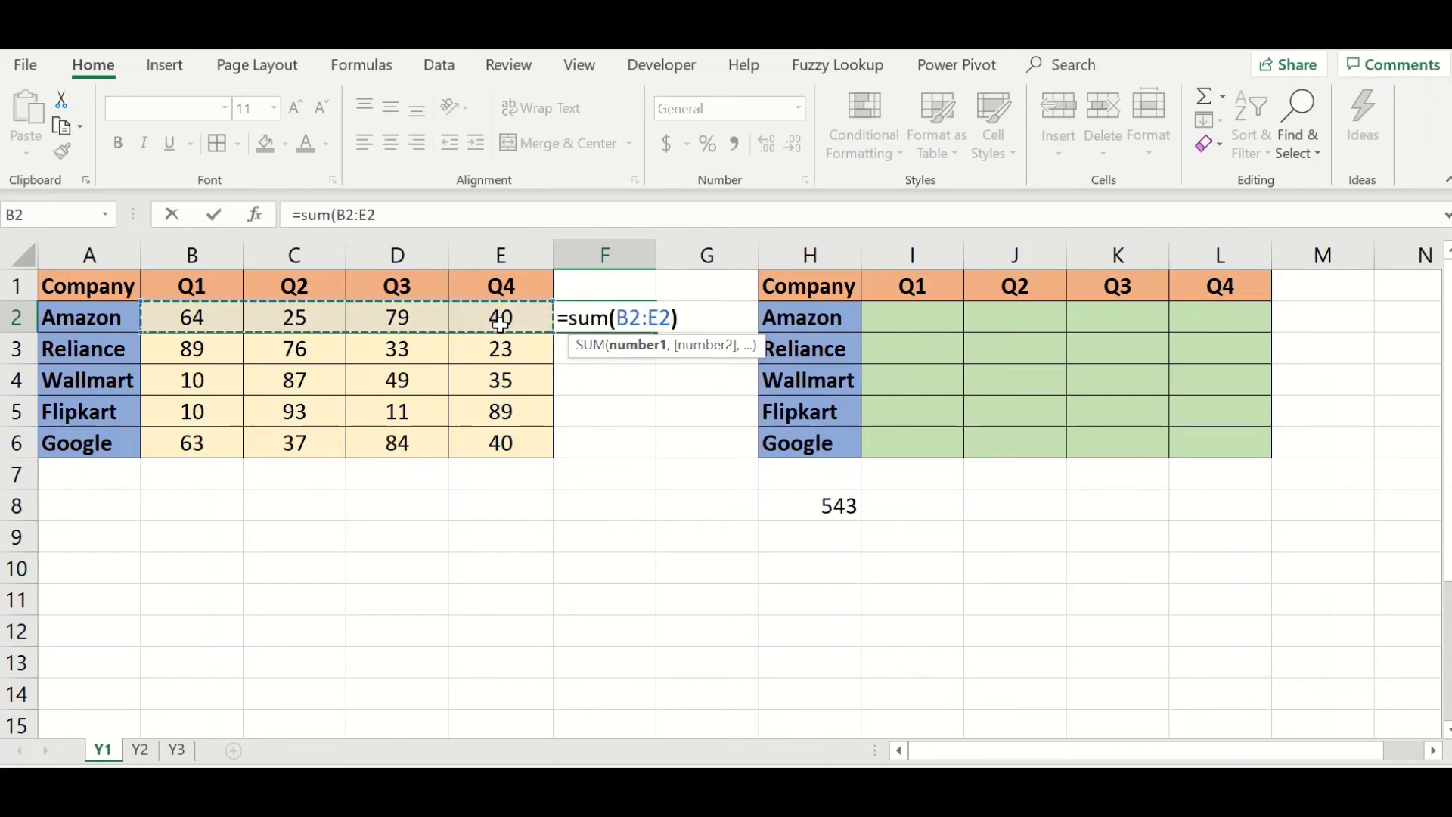
{"action": "key", "text": "Return"}
{"action": "key", "text": "Up"}
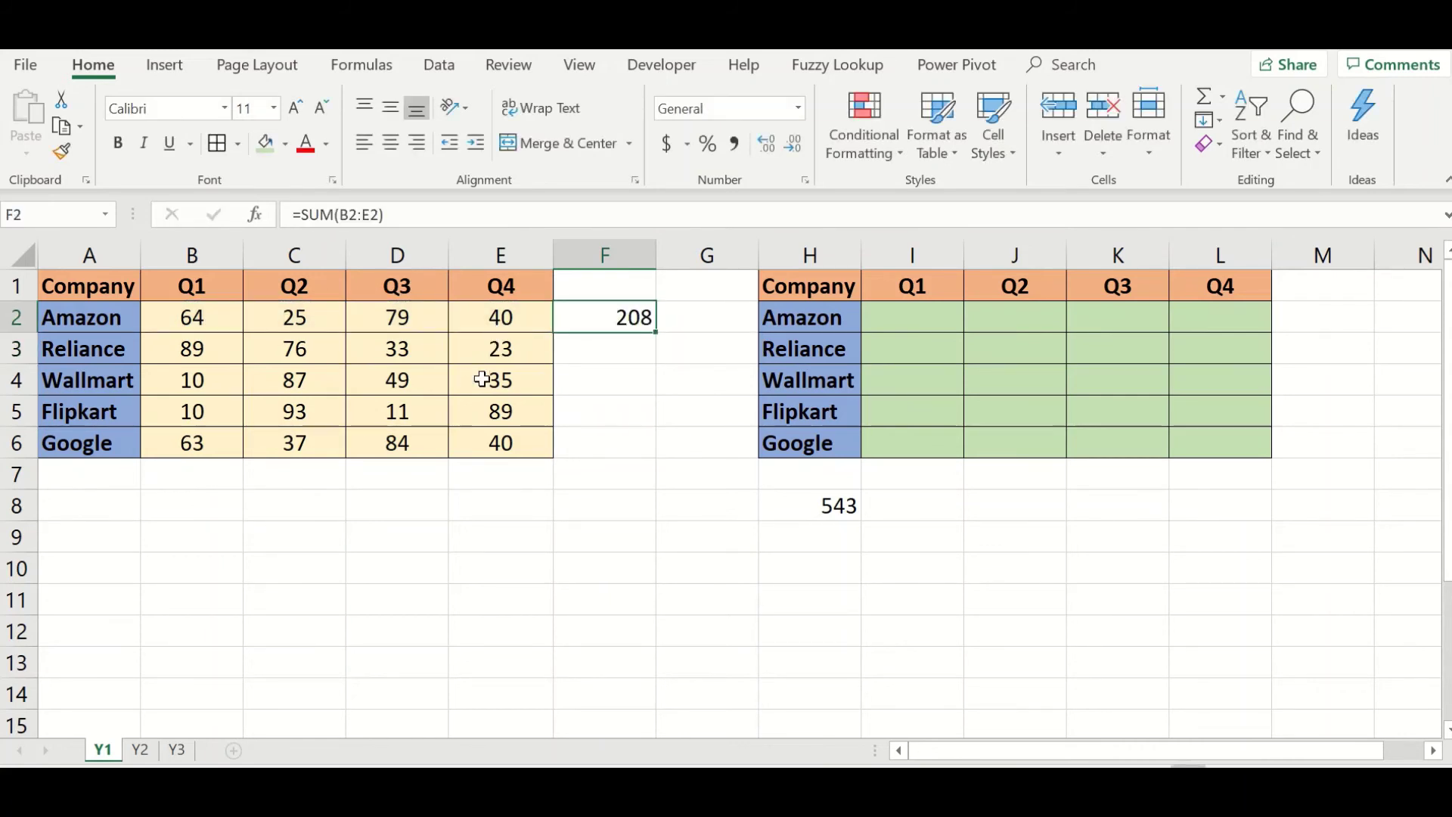
Sum Amazon's quarterly values from sheet Y2 in cell F3 of sheet Y1 with =SUM('Y2'!B2:E2).
{"action": "left_click", "coordinate": [144, 755]}
{"action": "left_click", "coordinate": [105, 755]}
{"action": "left_click", "coordinate": [644, 347]}
{"action": "type", "text": "=sum("}
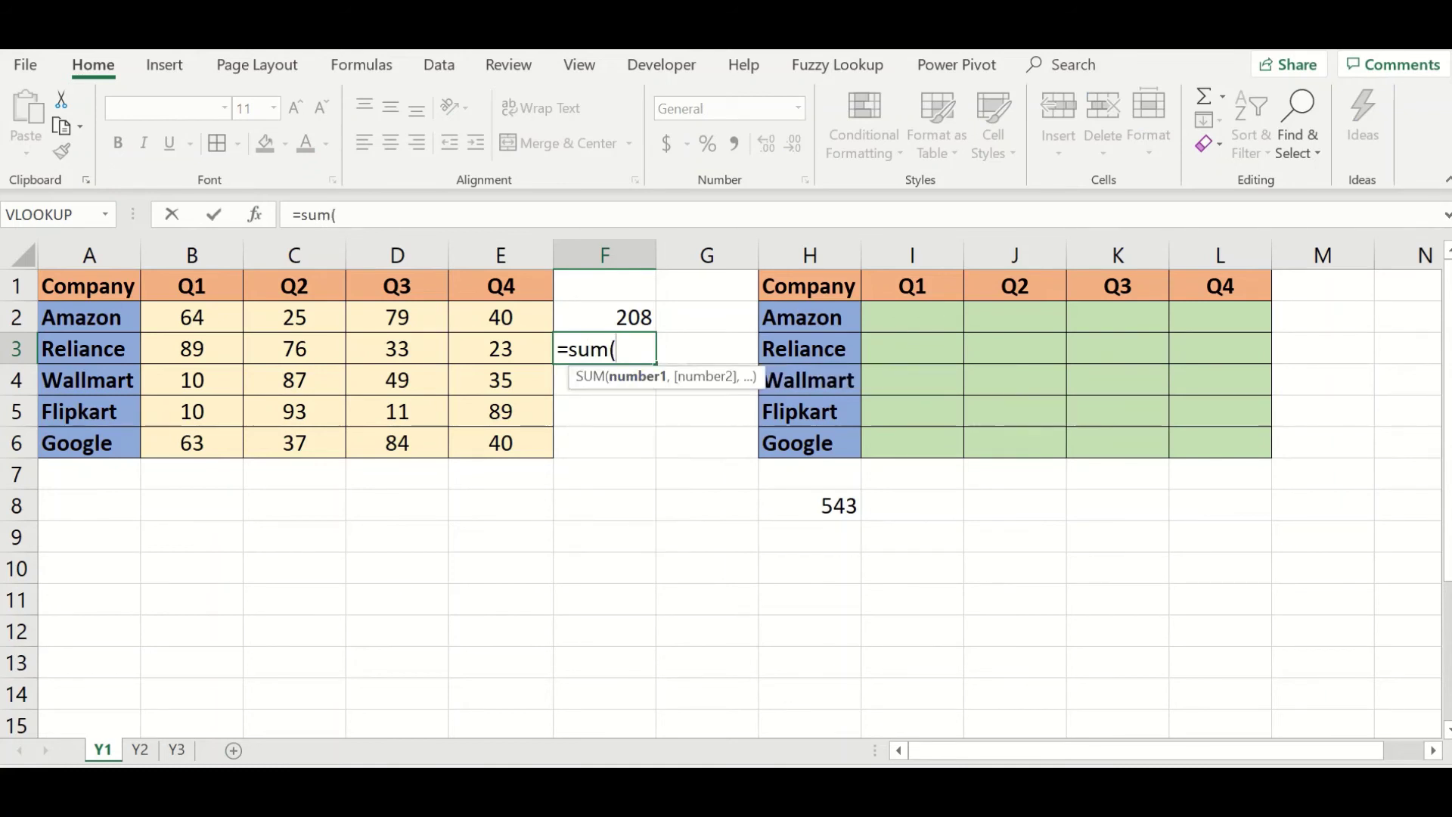
{"action": "left_click", "coordinate": [140, 751]}
{"action": "left_click_drag", "start_coordinate": [211, 330], "coordinate": [518, 318]}
{"action": "type", "text": ")"}
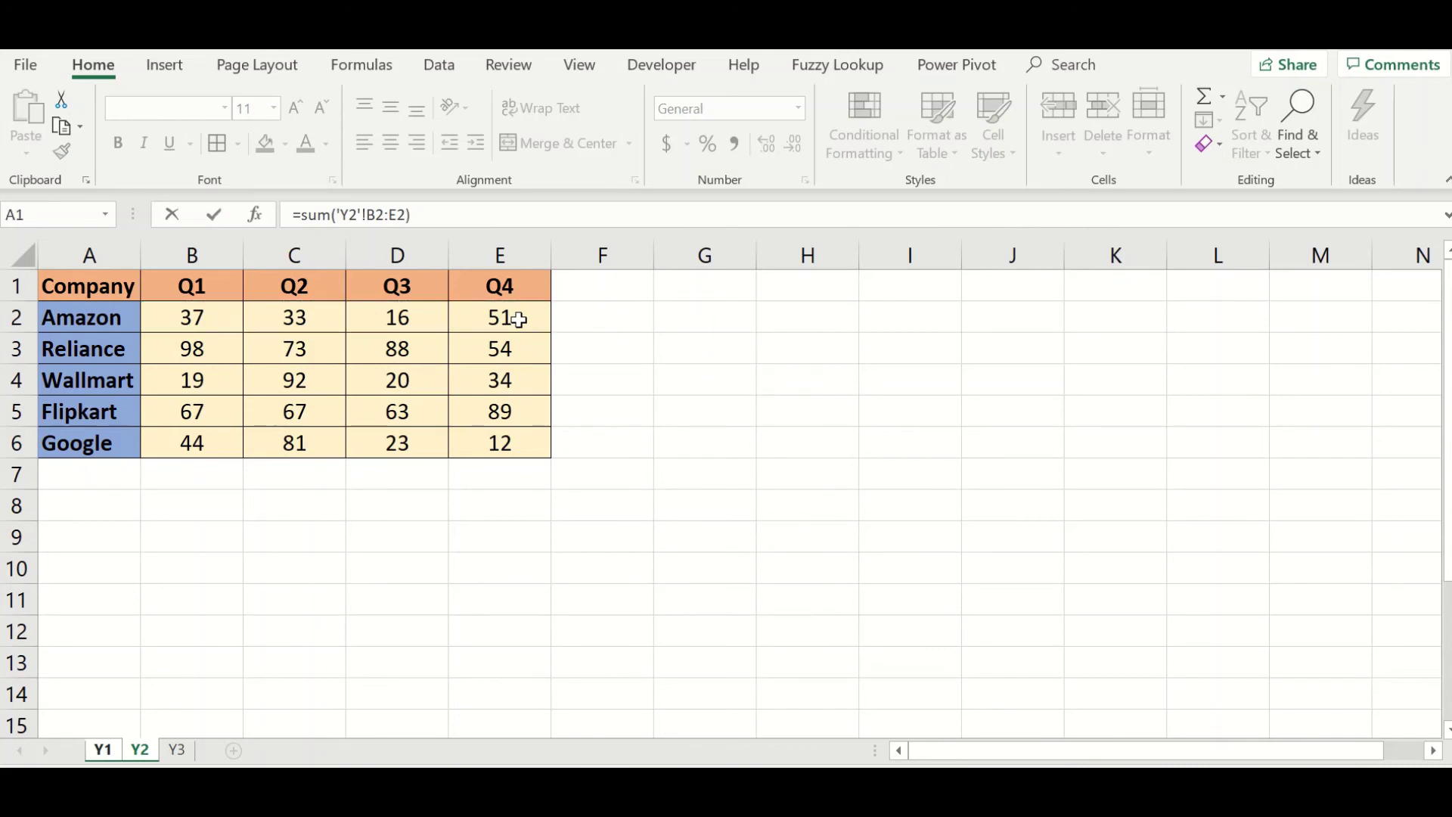
{"action": "key", "text": "Return"}
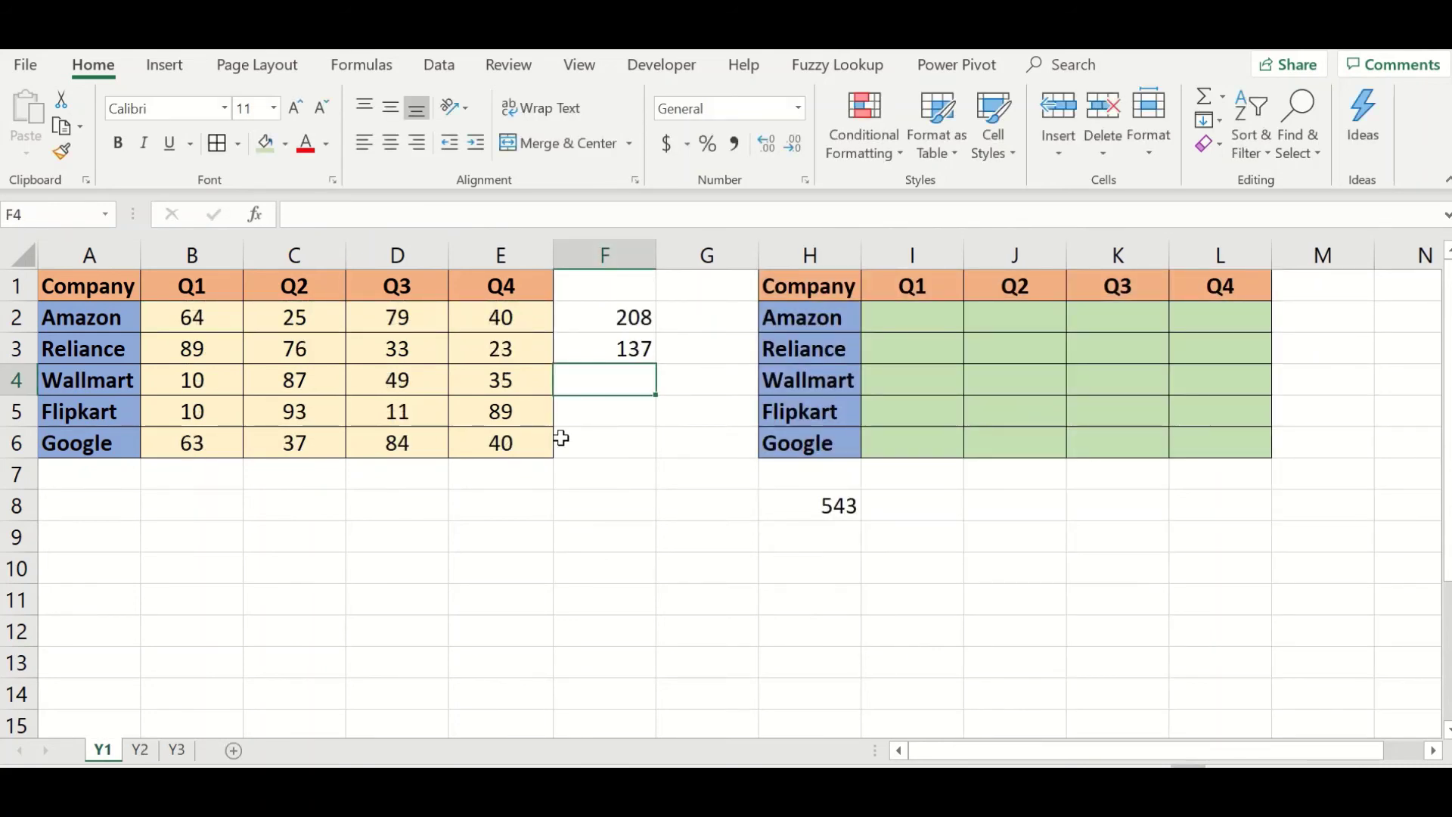
Sum Amazon's quarterly values from sheet Y3 in cell F4 of sheet Y1 with =SUM('Y3'!B2:E2).
{"action": "type", "text": "="}
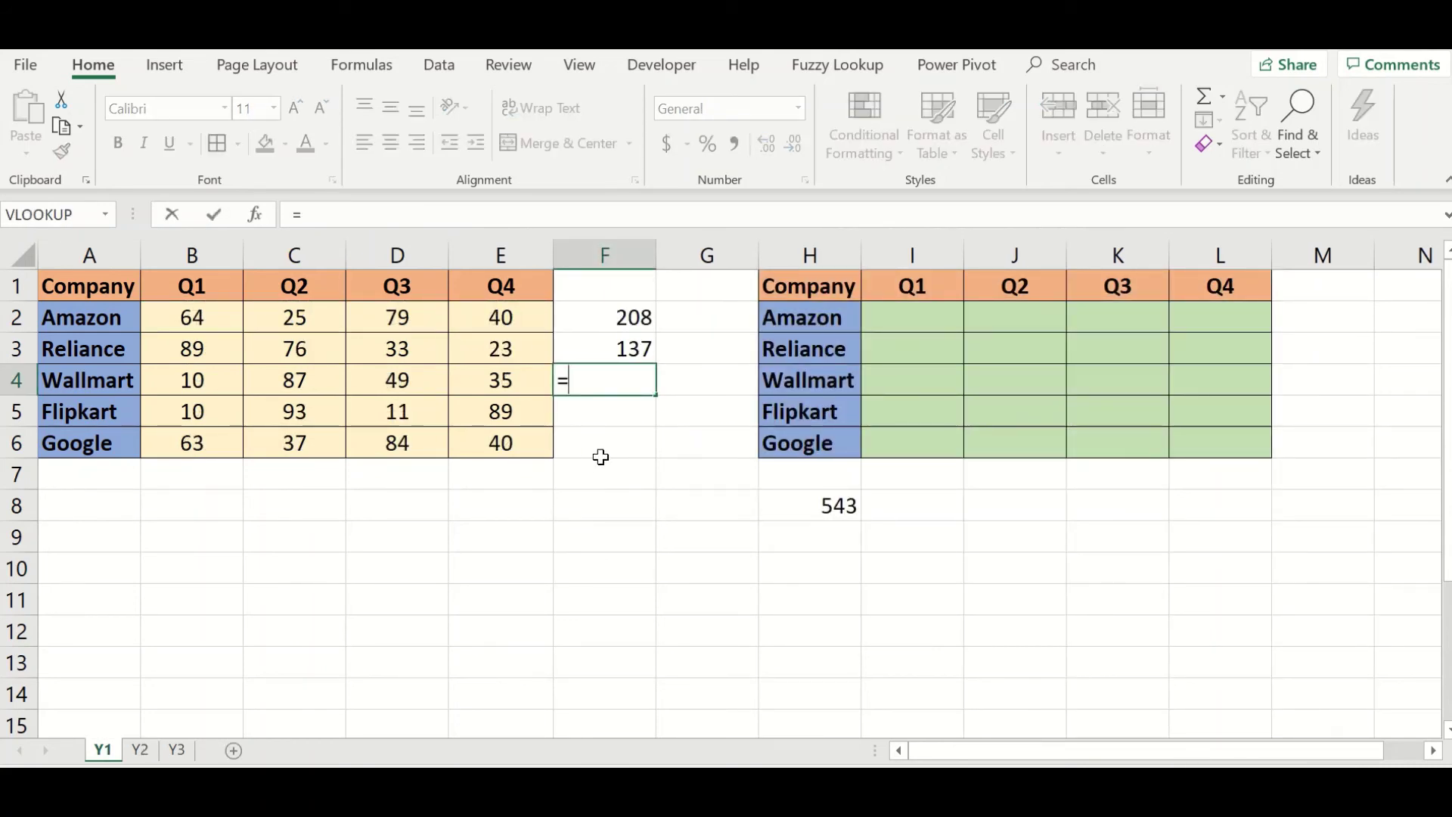
{"action": "type", "text": "sum("}
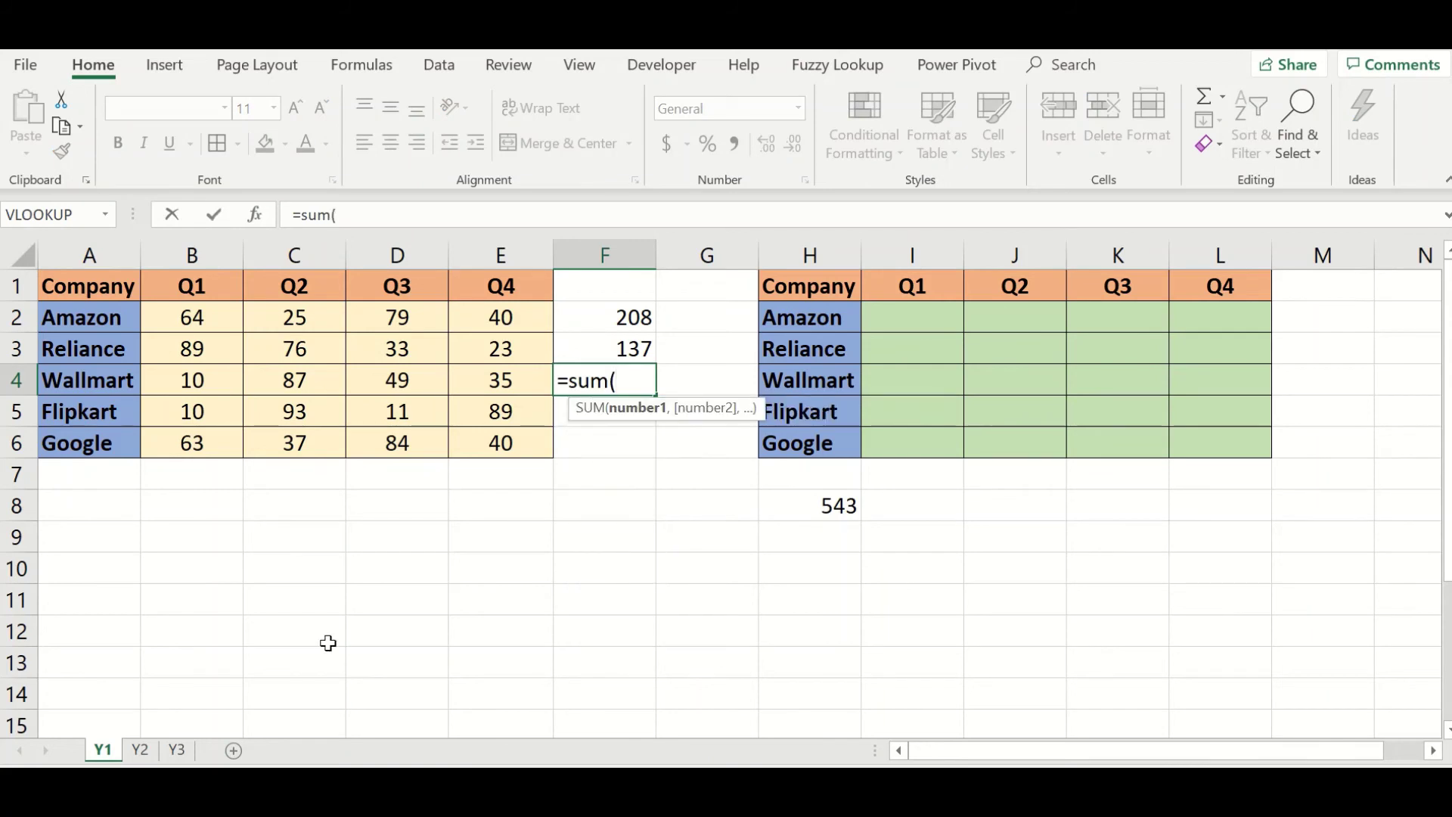
{"action": "left_click", "coordinate": [175, 749]}
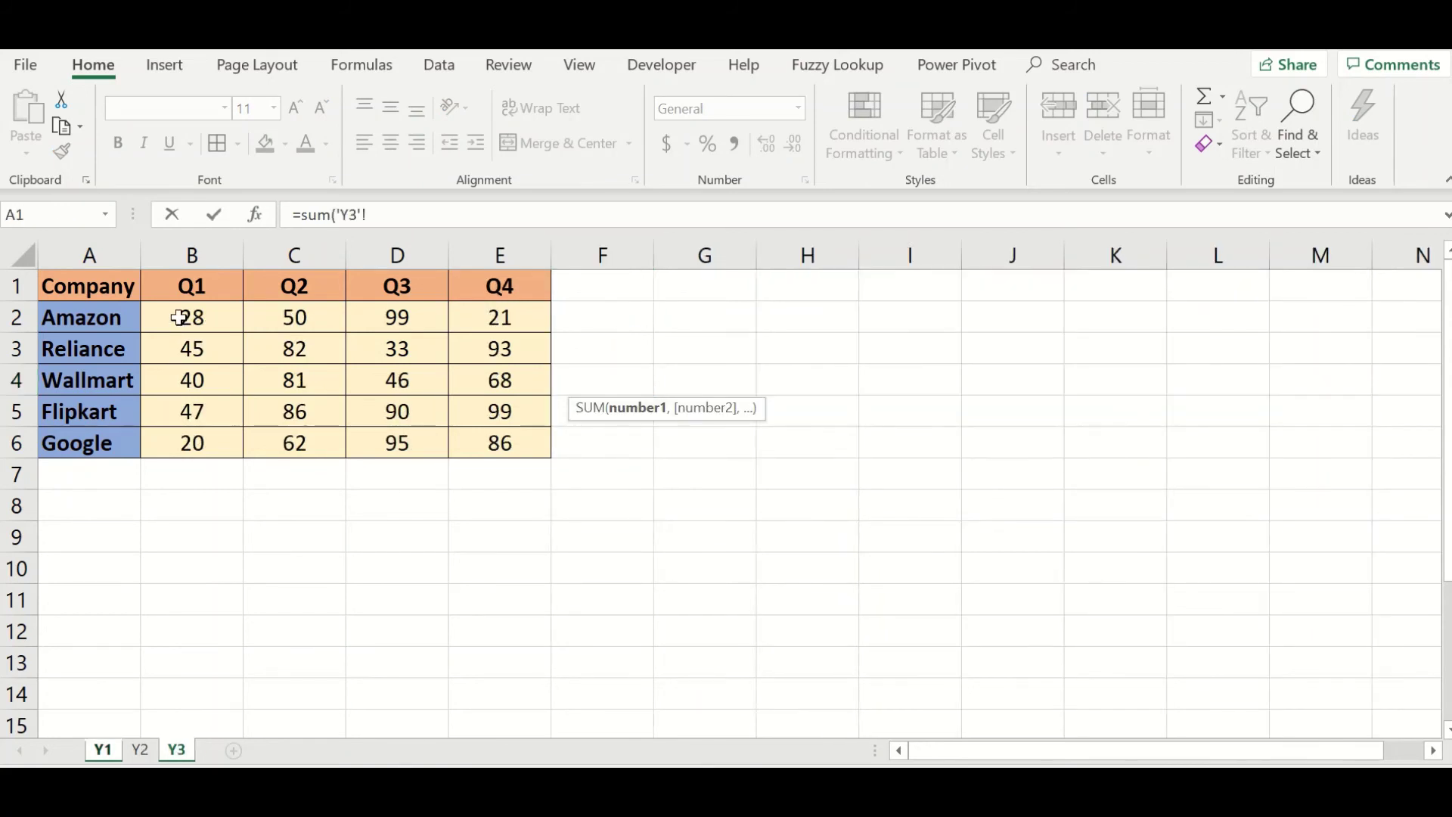
{"action": "left_click_drag", "start_coordinate": [184, 318], "coordinate": [496, 308]}
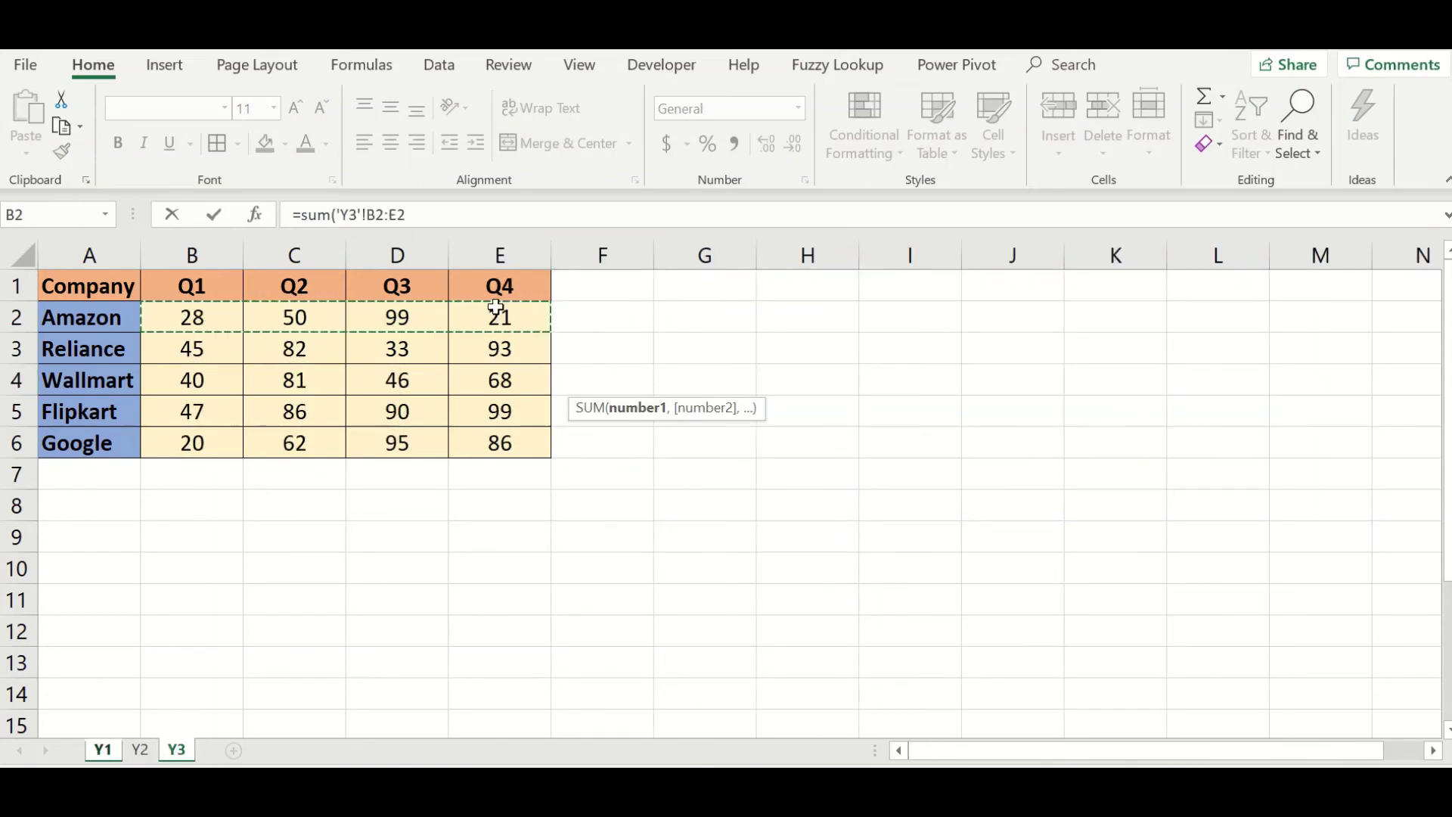
{"action": "type", "text": ")"}
{"action": "key", "text": "Return"}
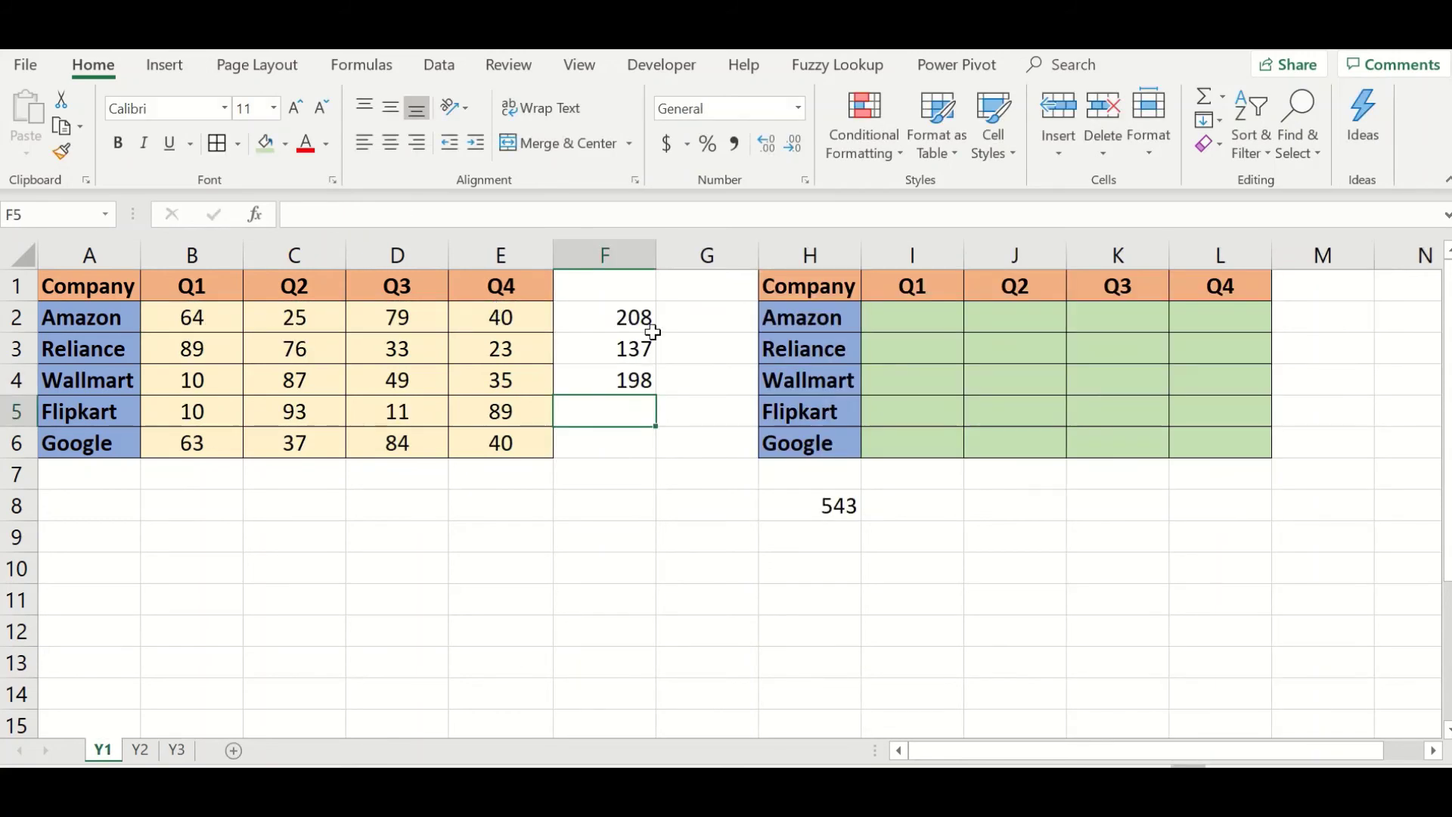
{"action": "key", "text": "alt+equal"}
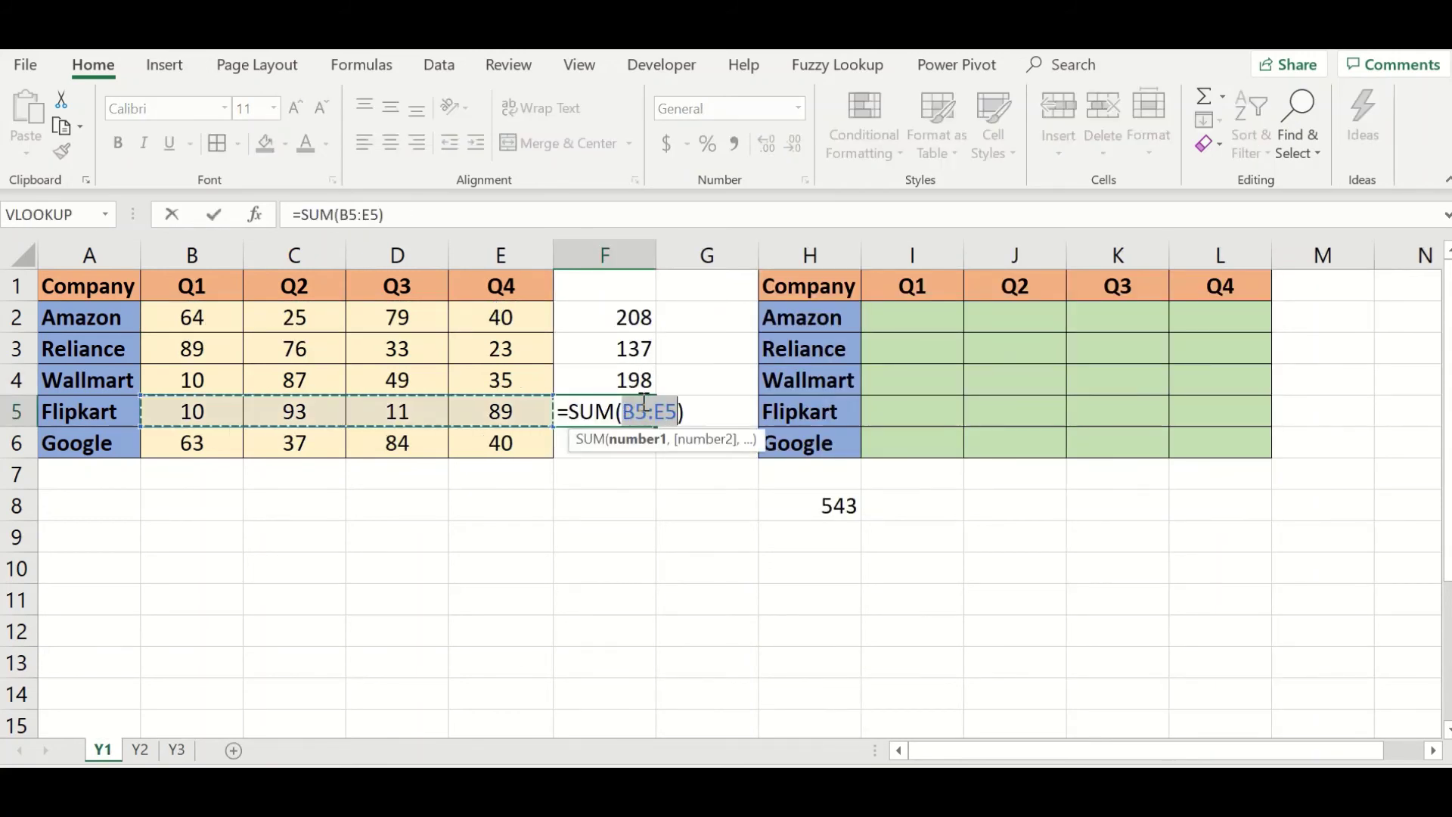
{"action": "key", "text": "Return"}
{"action": "left_click", "coordinate": [642, 401]}
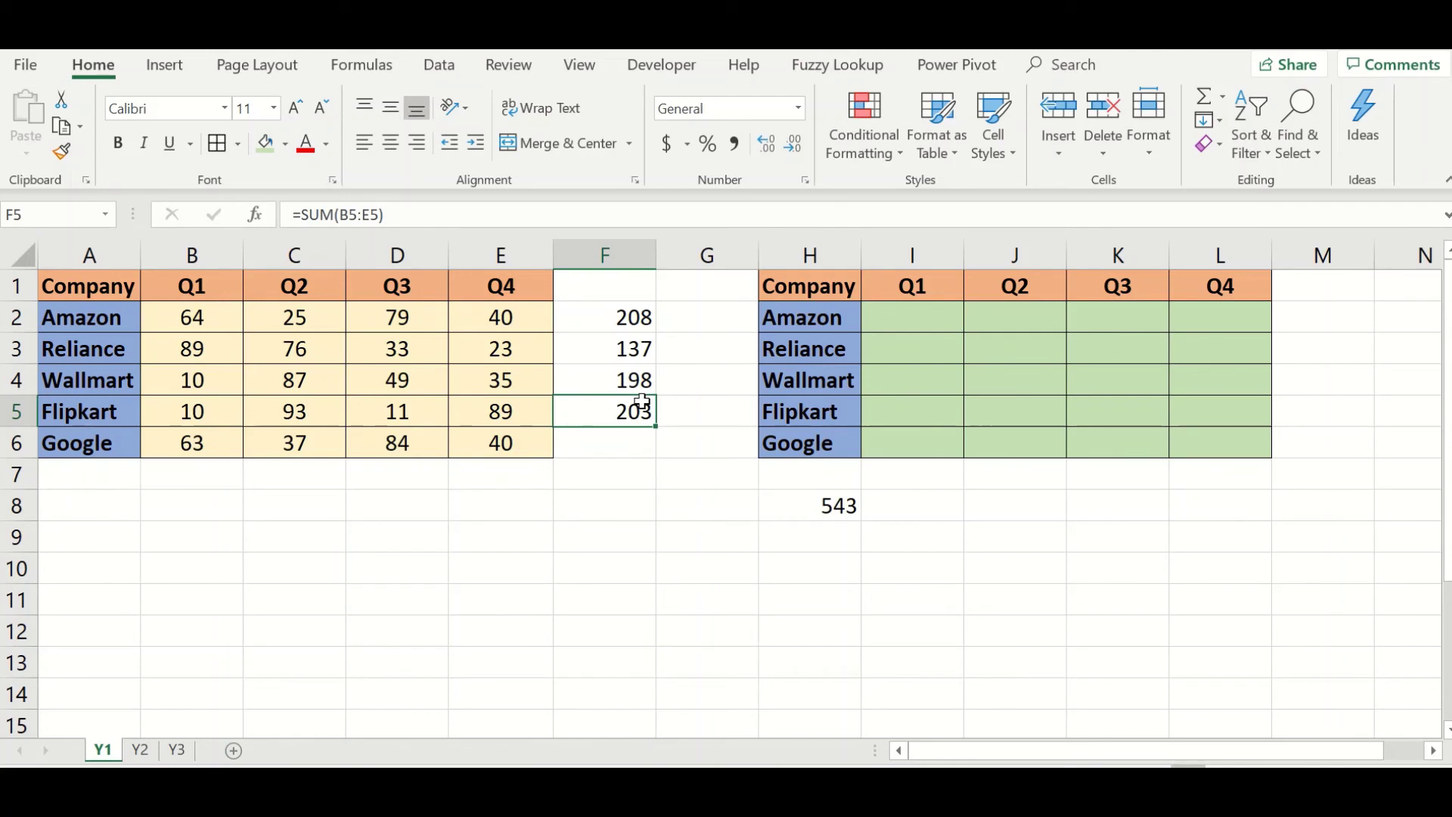
{"action": "key", "text": "Delete"}
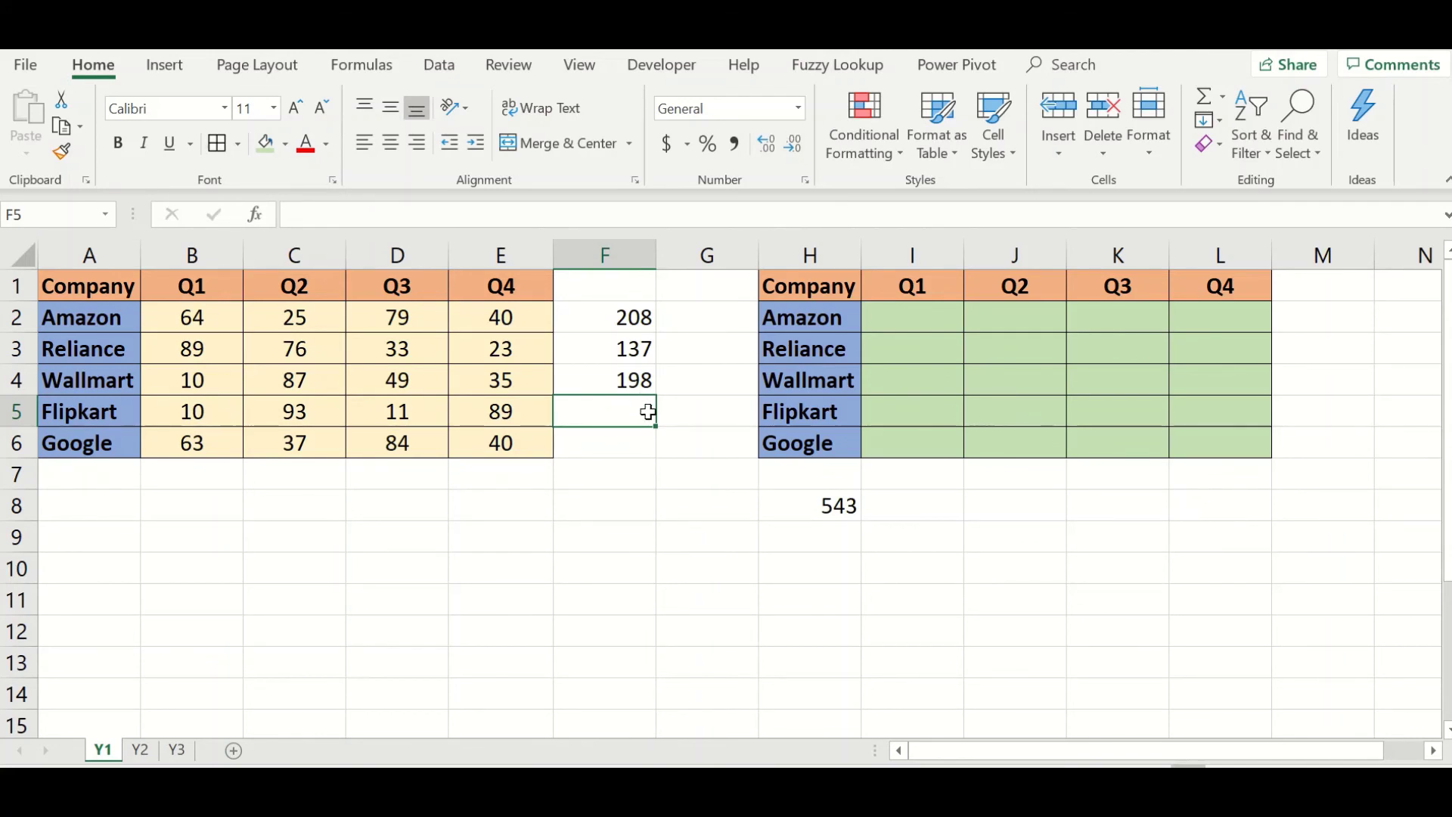
Add up the three per-sheet Amazon totals in cell F5 with =SUM(F2:F4), and compare it with the 3D total in H8.
{"action": "type", "text": "=sum("}
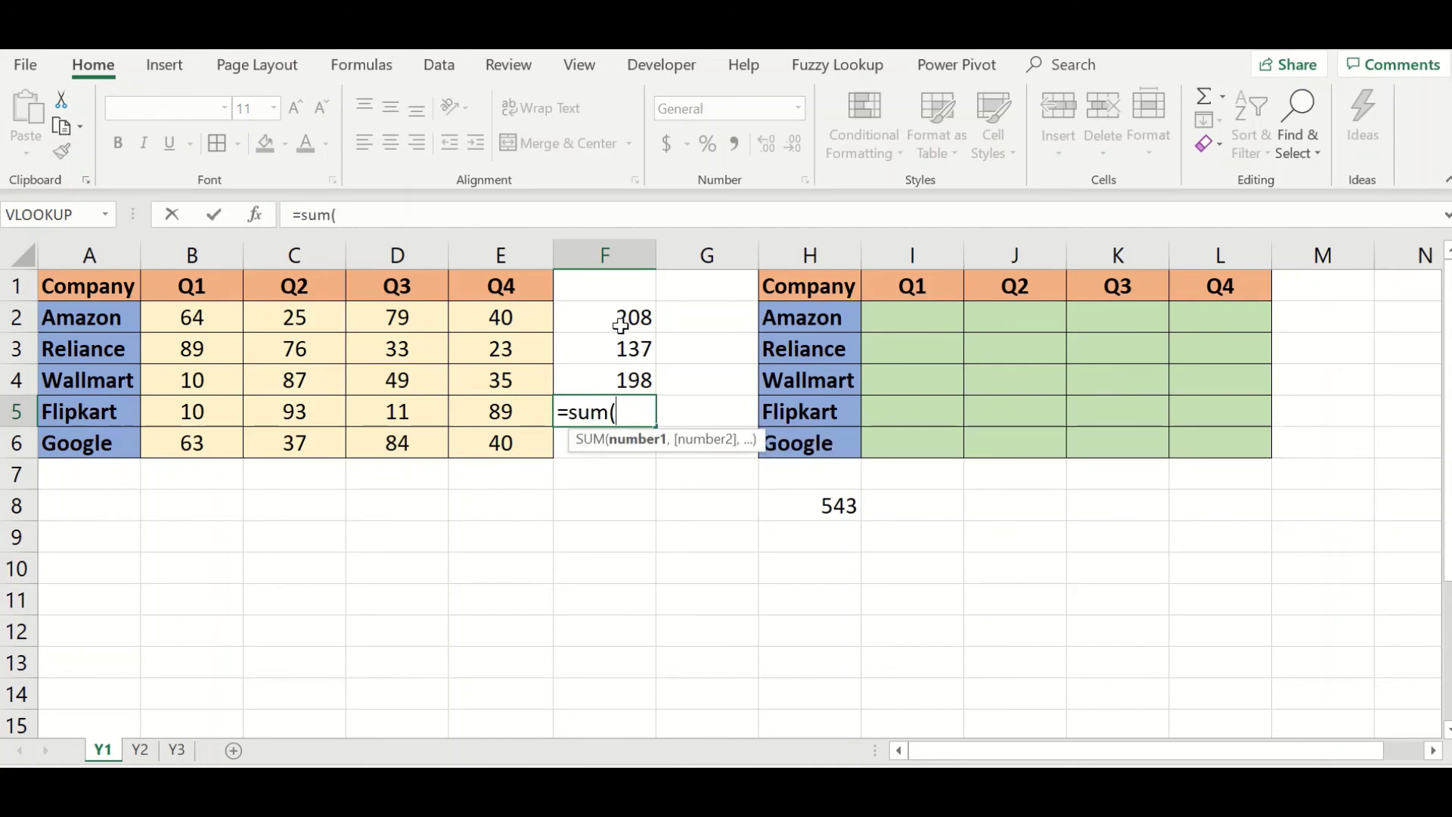
{"action": "left_click_drag", "start_coordinate": [623, 324], "coordinate": [628, 376]}
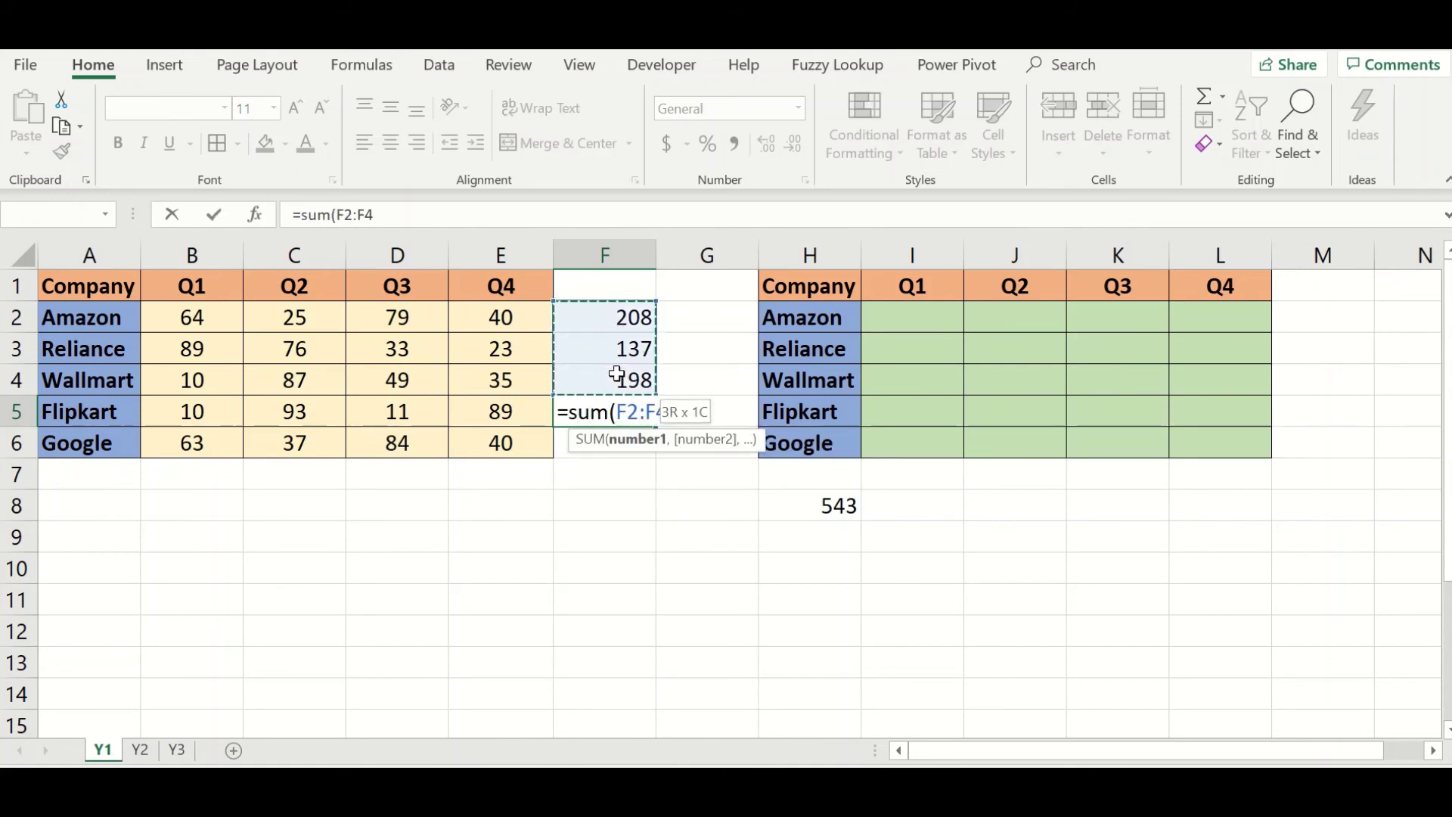
{"action": "type", "text": ")"}
{"action": "key", "text": "Return"}
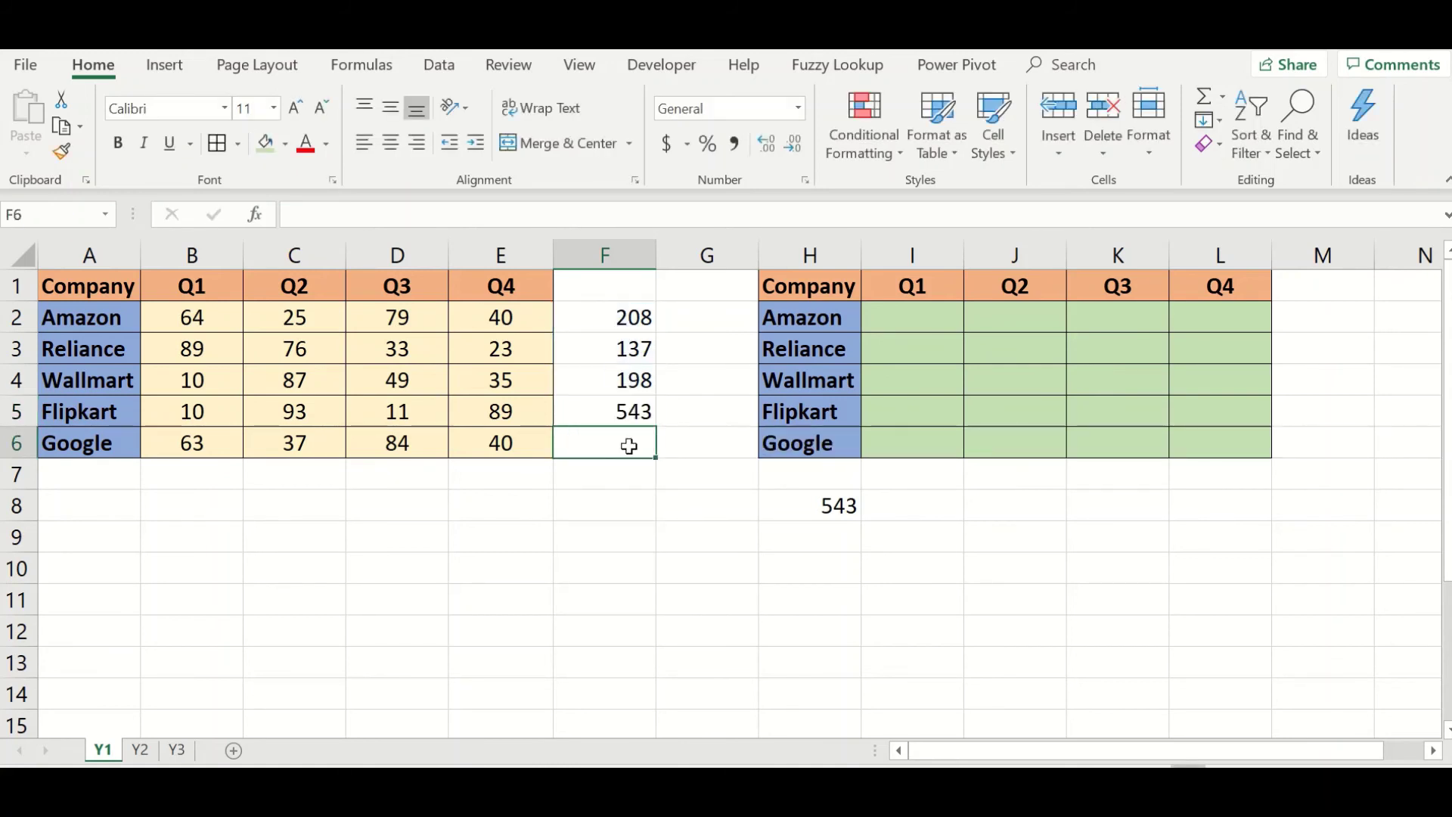
{"action": "left_click", "coordinate": [627, 418]}
{"action": "left_click", "coordinate": [852, 499]}
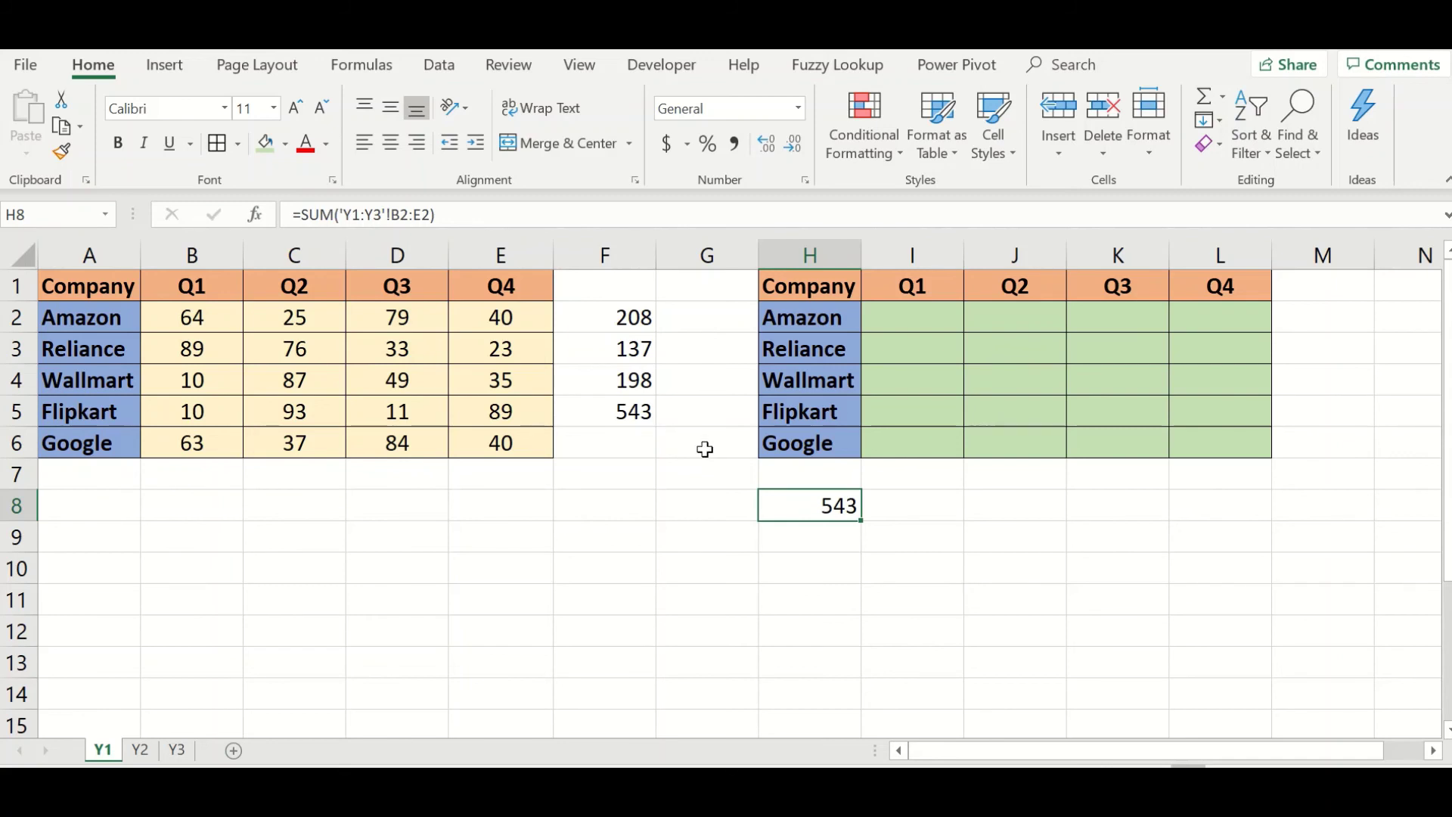
Review the layout of the quarterly tables on sheets Y1, Y2 and Y3, and return to the 3D formula in cell H8.
{"action": "left_click_drag", "start_coordinate": [99, 294], "coordinate": [449, 426]}
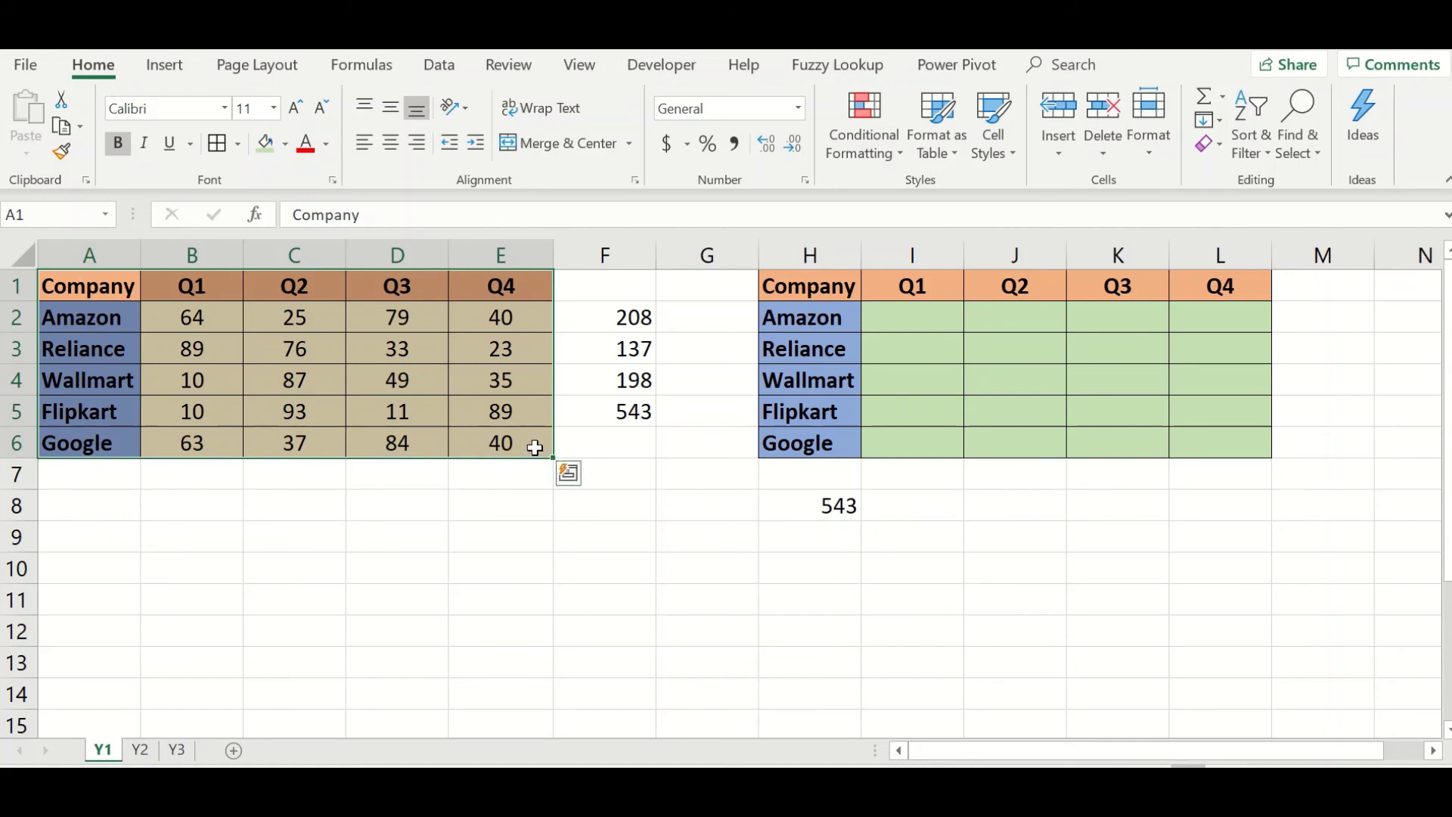
{"action": "left_click", "coordinate": [140, 749]}
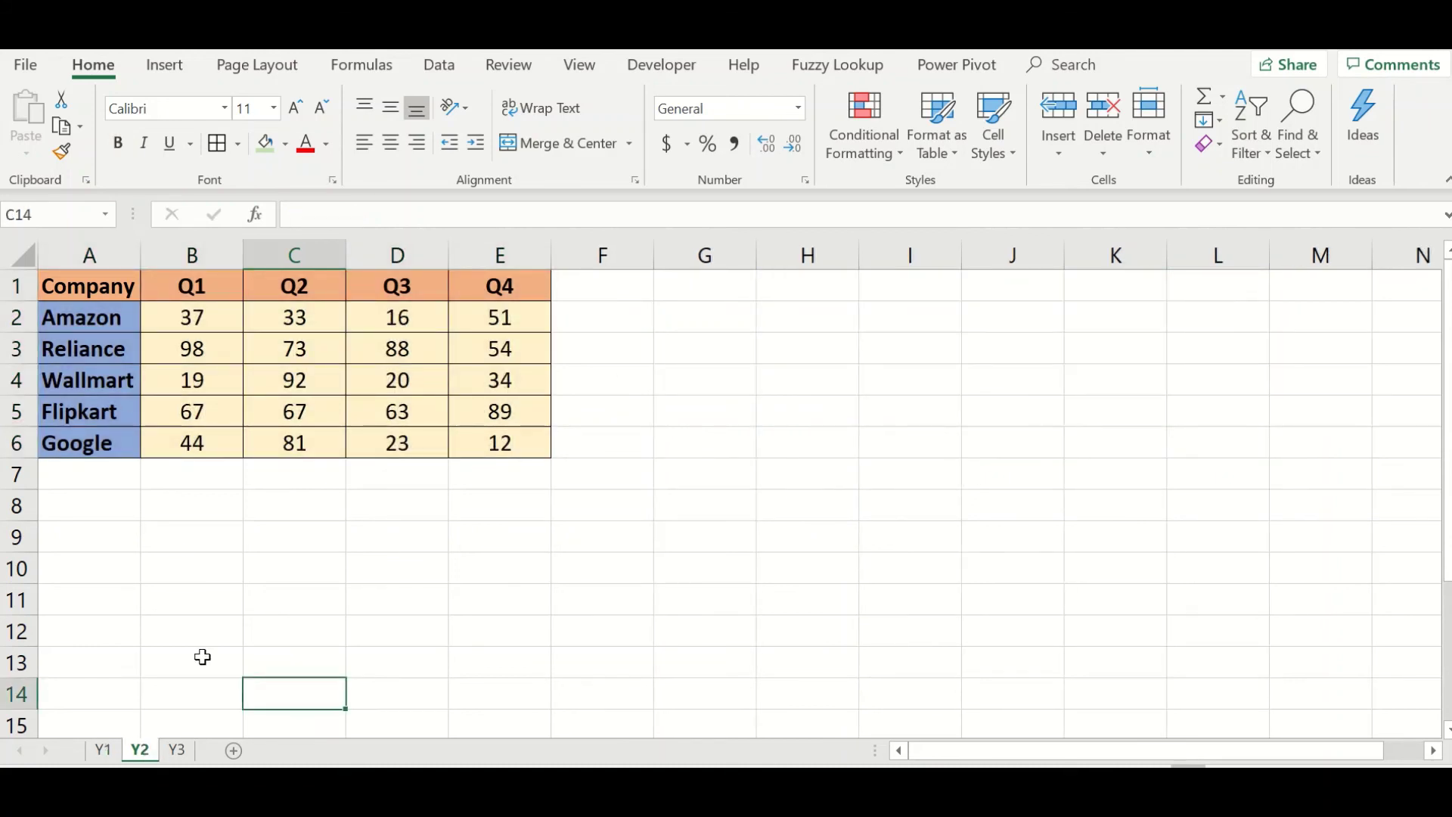
{"action": "left_click", "coordinate": [185, 755]}
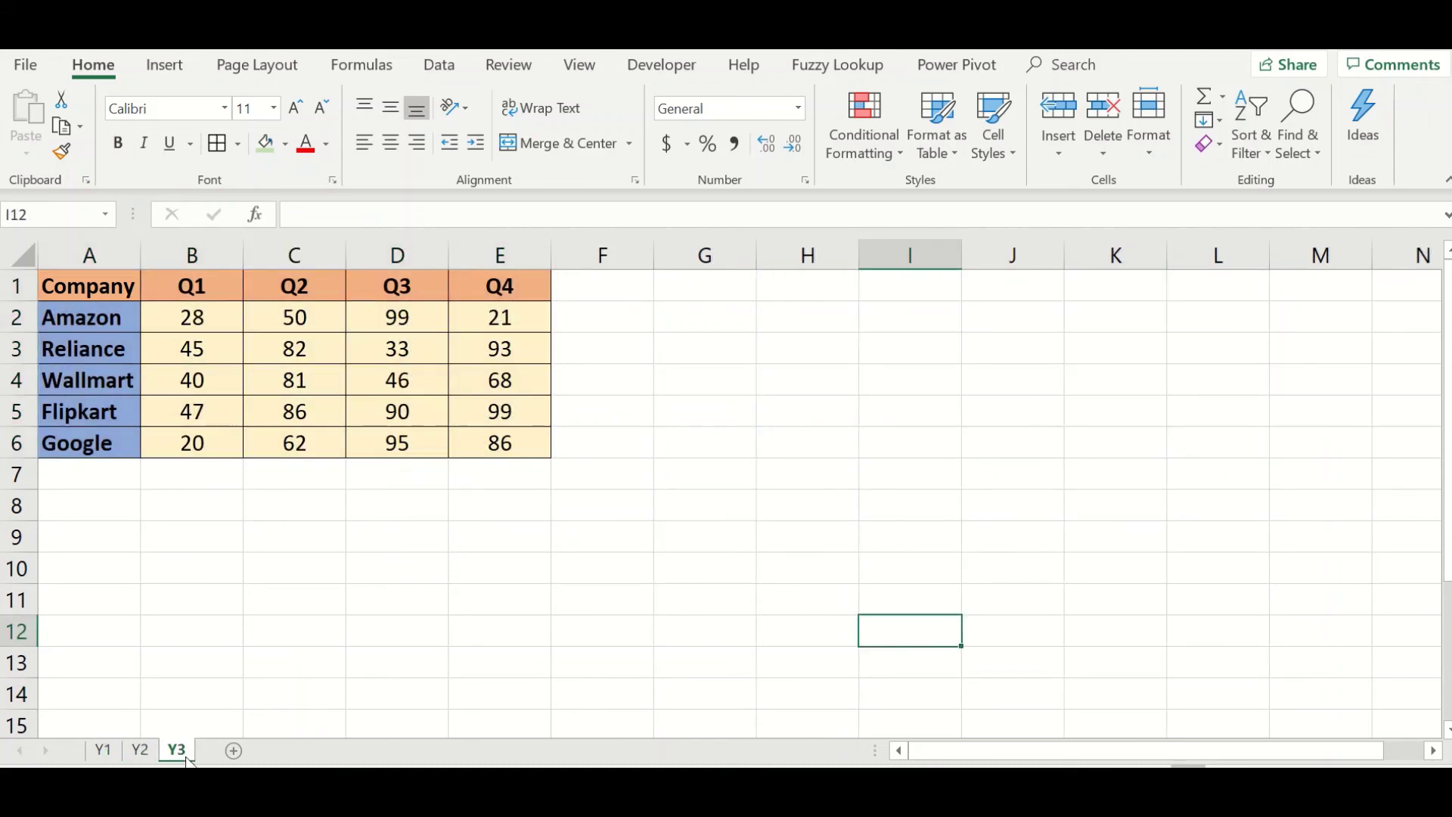
{"action": "left_click", "coordinate": [104, 749]}
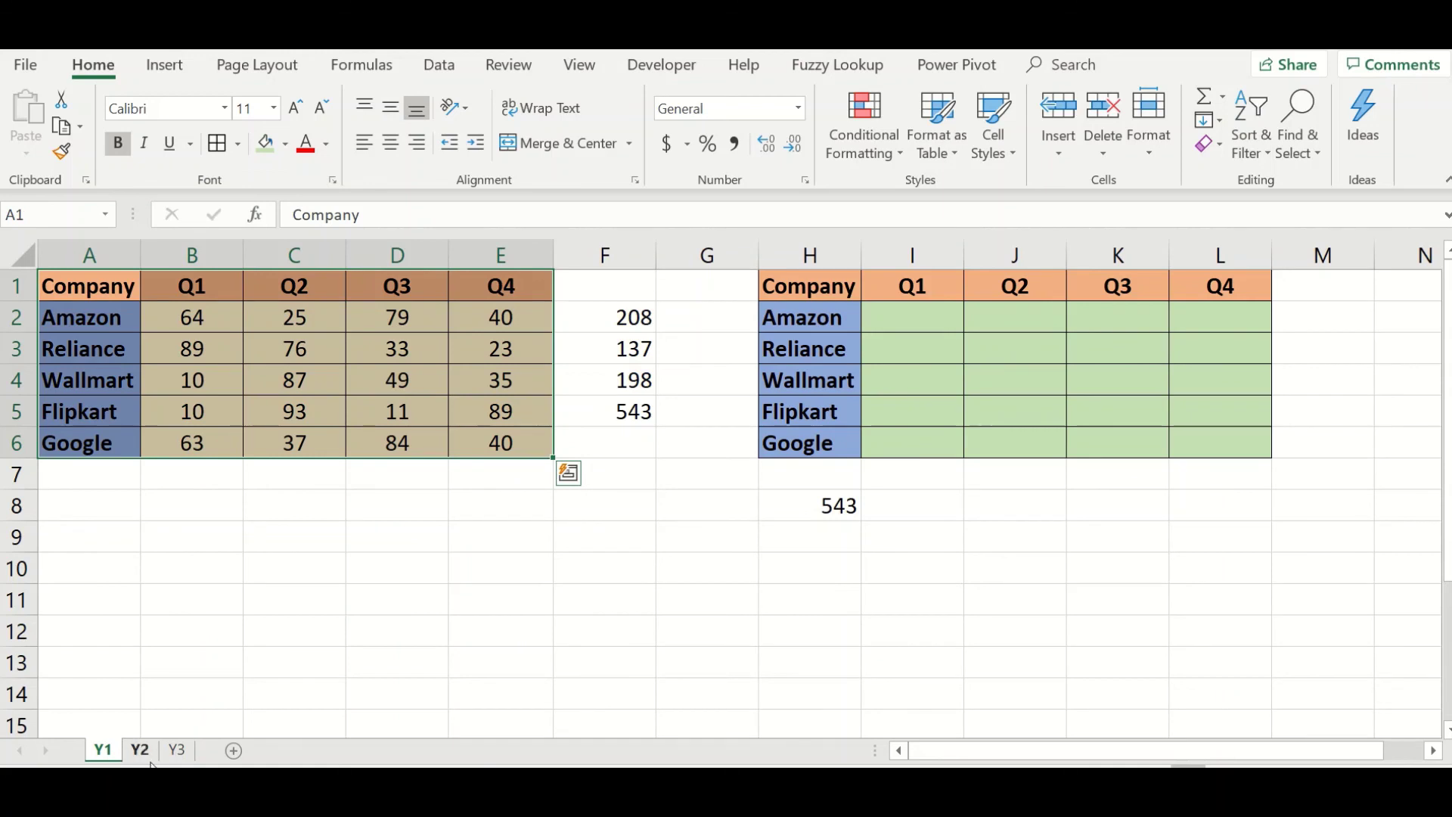
{"action": "left_click", "coordinate": [291, 683]}
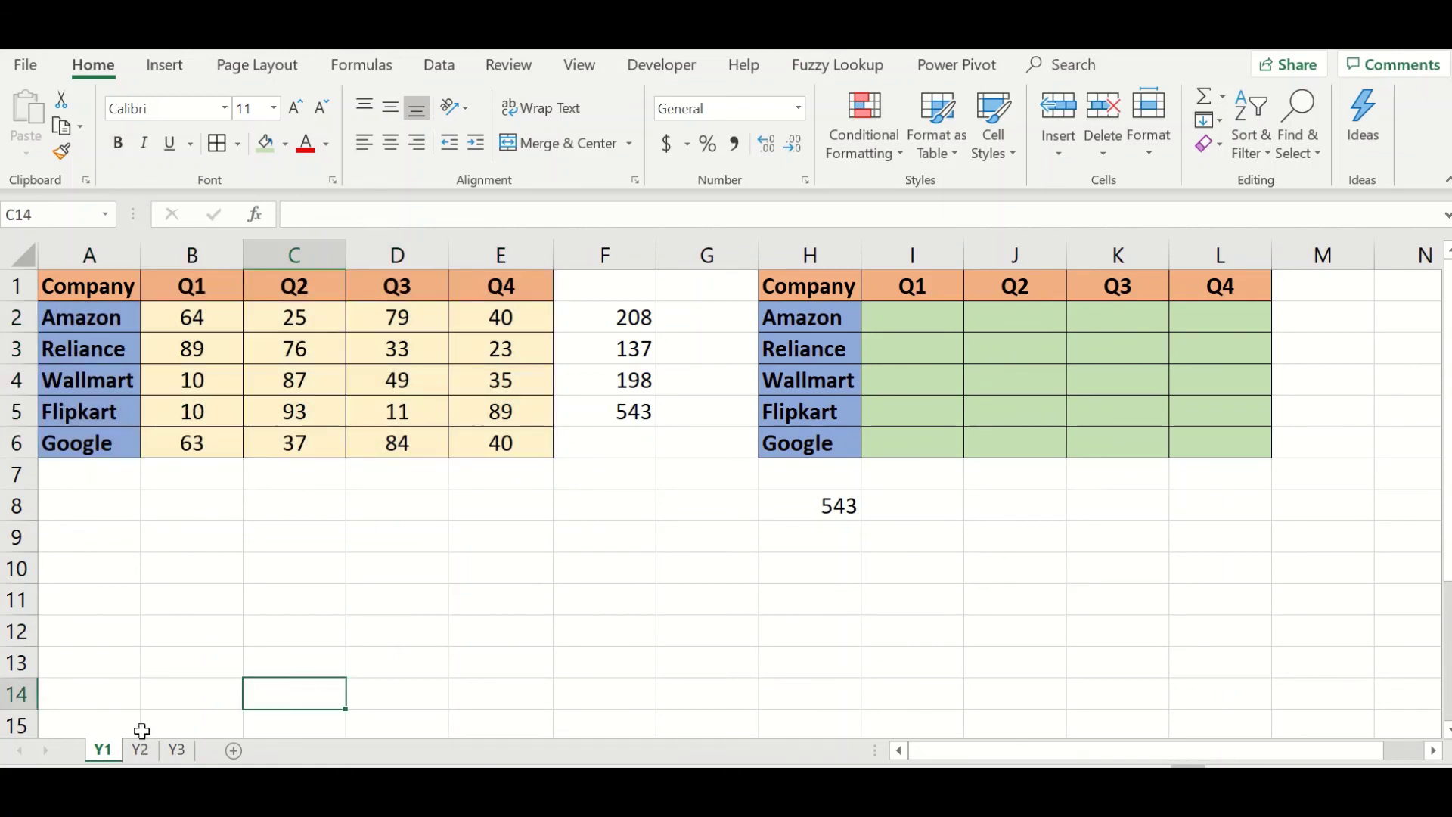
{"action": "left_click", "coordinate": [804, 518]}
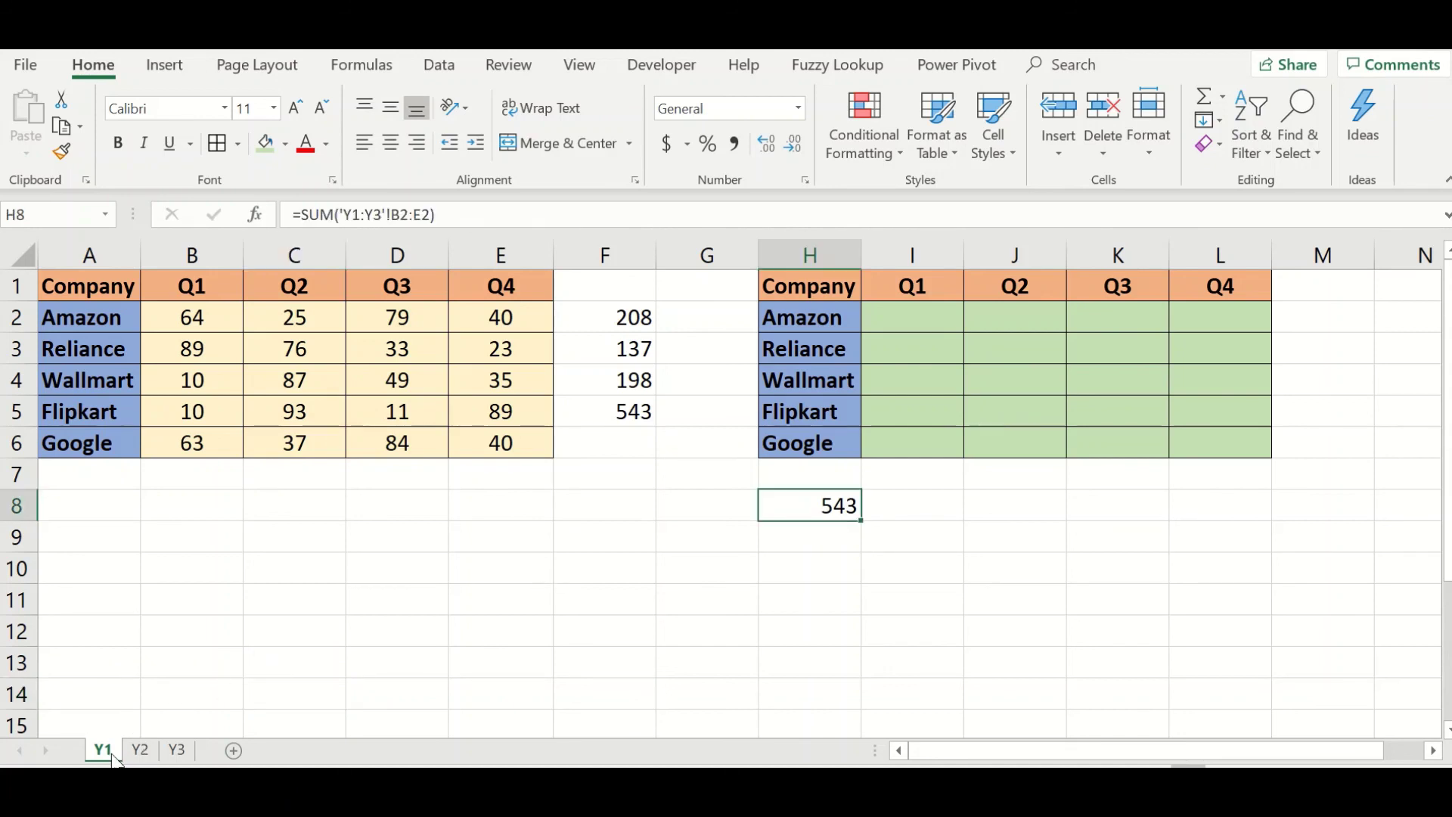